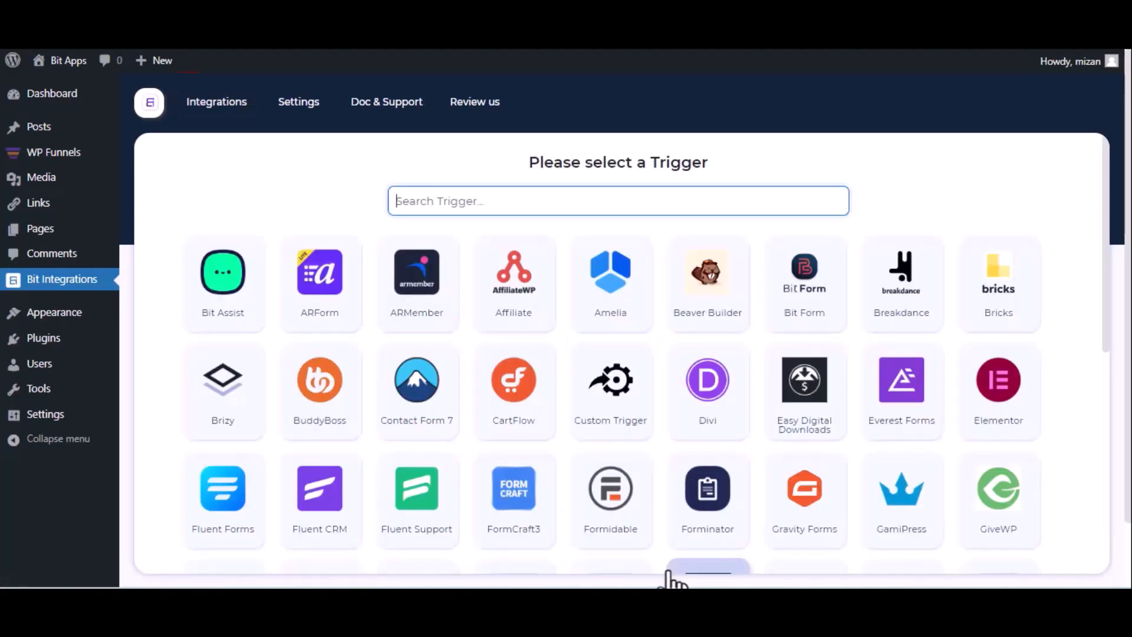
Pick WPFunnels as the trigger via a 'wp' search, copy its webhook URL, and start fetching data
{"action": "type", "text": "wp"}
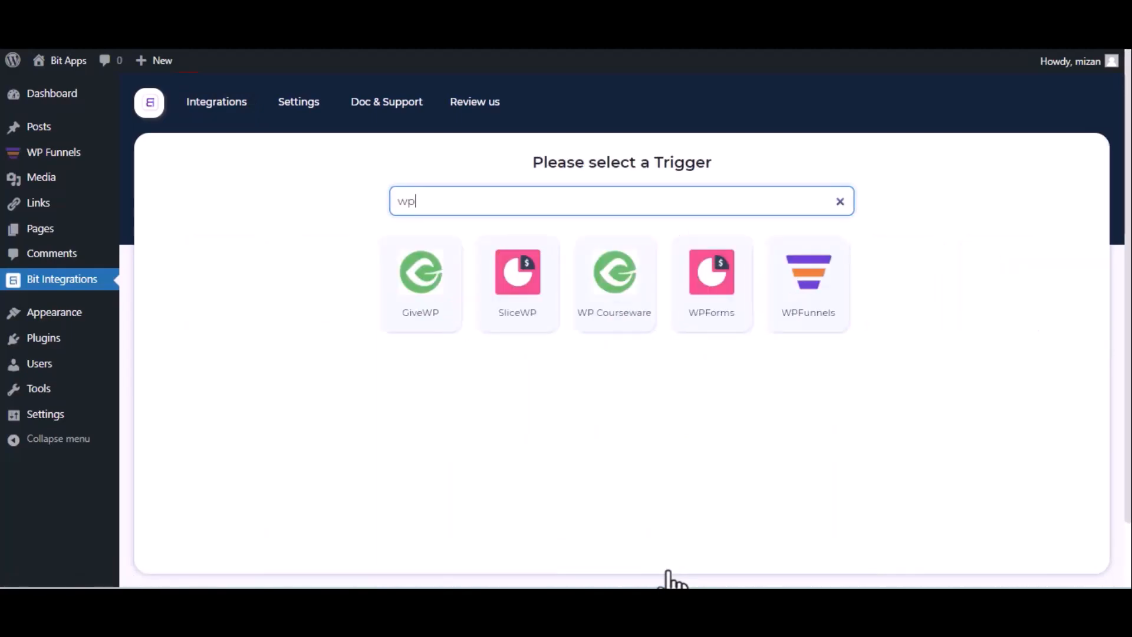
{"action": "left_click", "coordinate": [797, 321]}
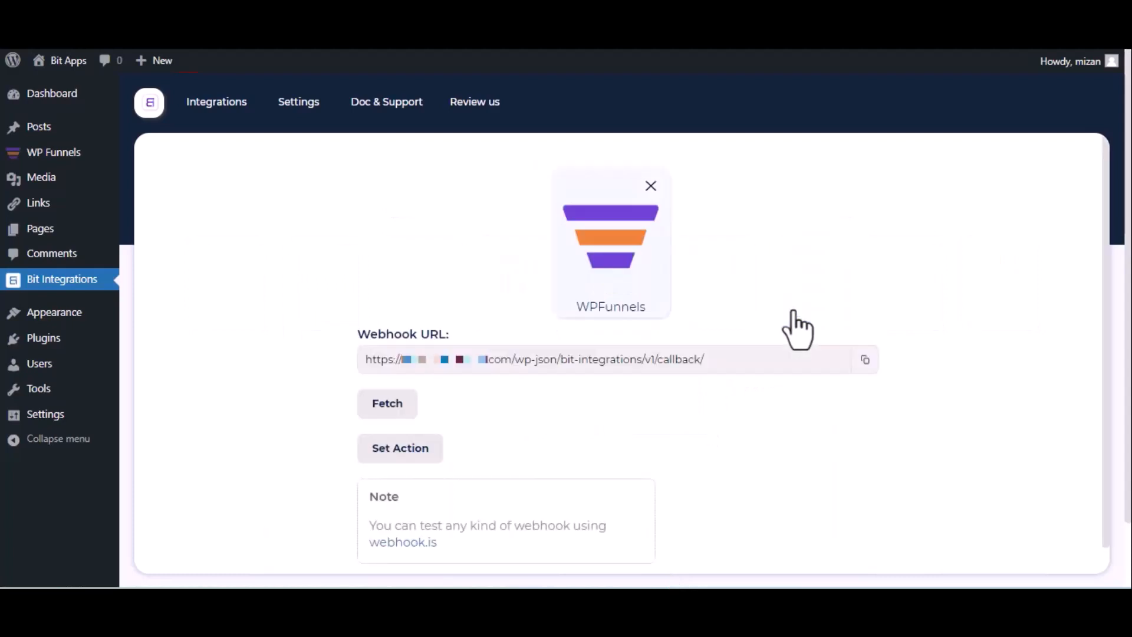
{"action": "left_click", "coordinate": [865, 361]}
{"action": "left_click", "coordinate": [374, 410]}
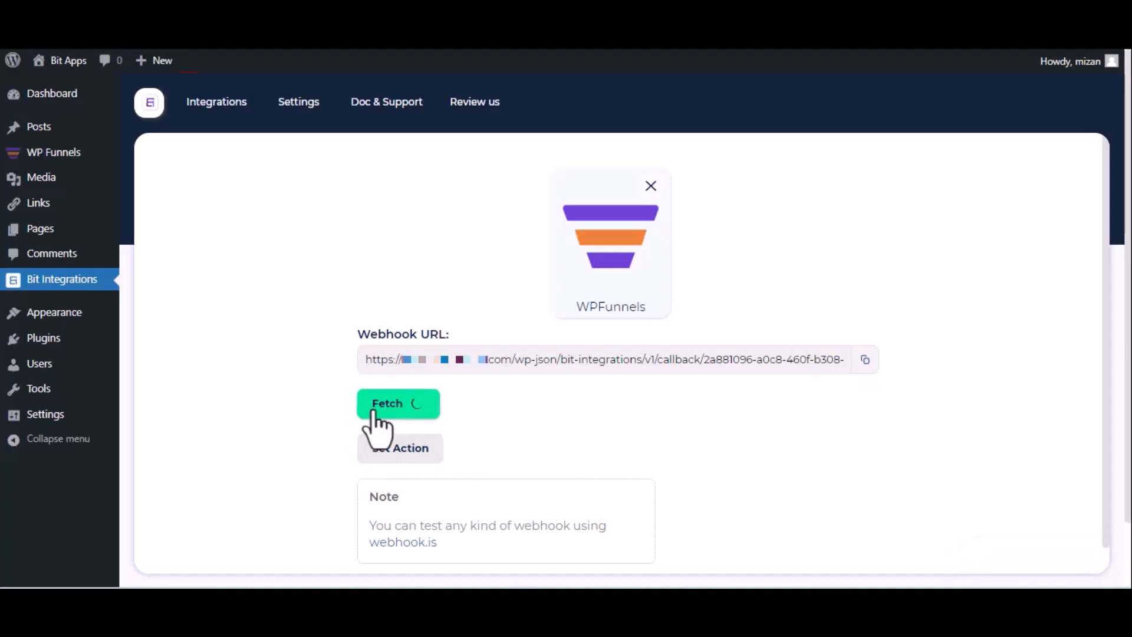
Open the eBook Elementor funnel's webhook list and start a new webhook
{"action": "left_click", "coordinate": [378, 9]}
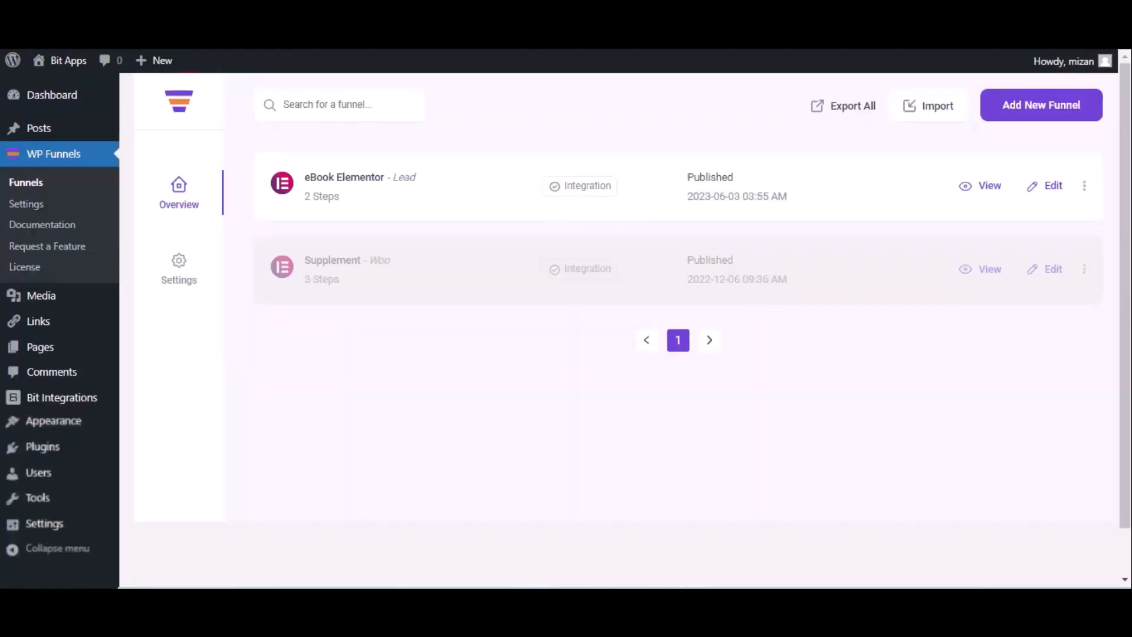
{"action": "left_click", "coordinate": [1053, 186]}
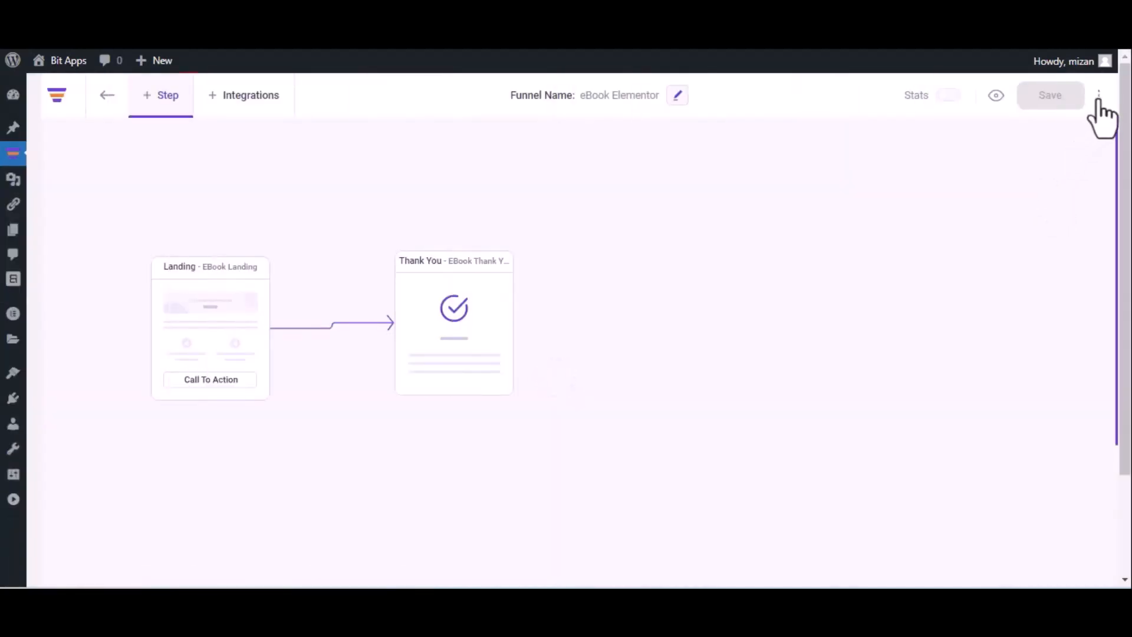
{"action": "left_click", "coordinate": [1101, 96]}
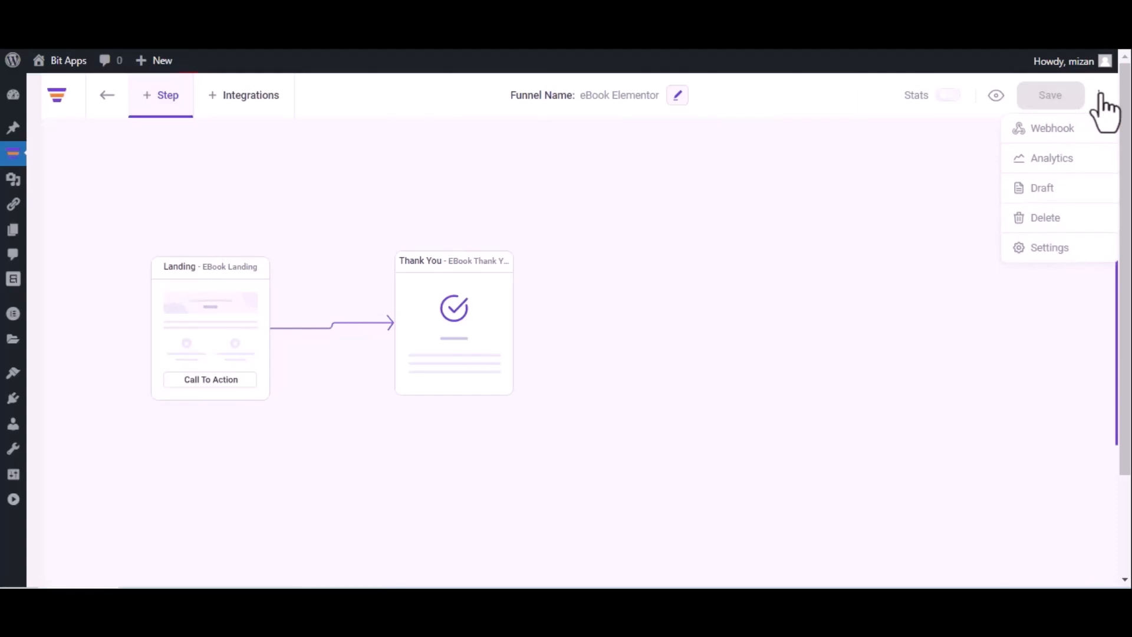
{"action": "left_click", "coordinate": [1076, 127]}
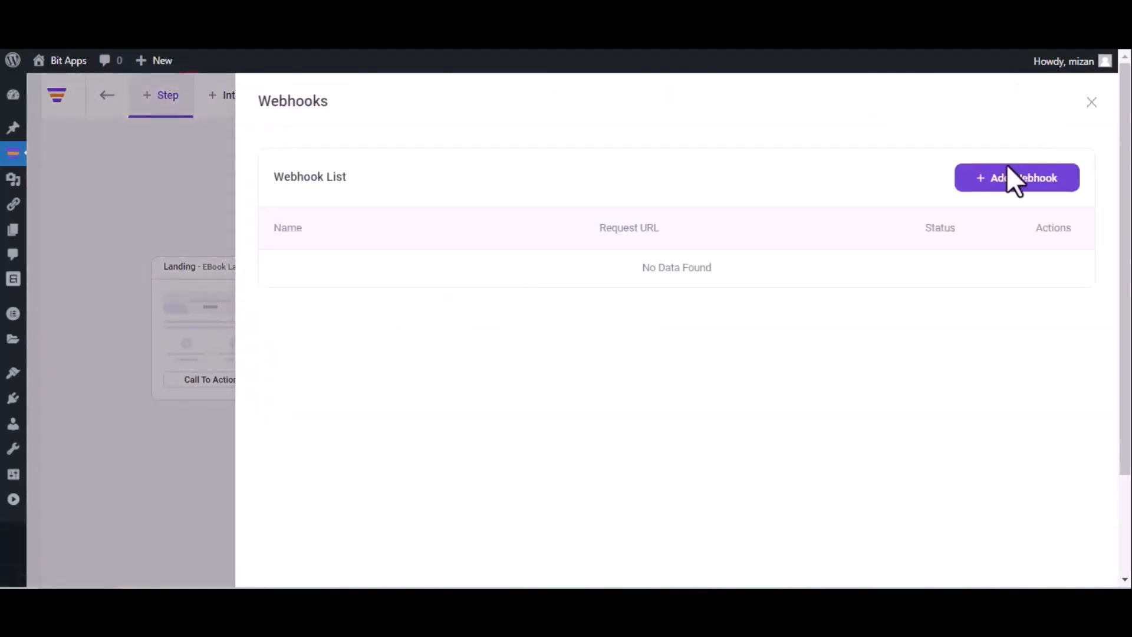
{"action": "left_click", "coordinate": [1011, 180]}
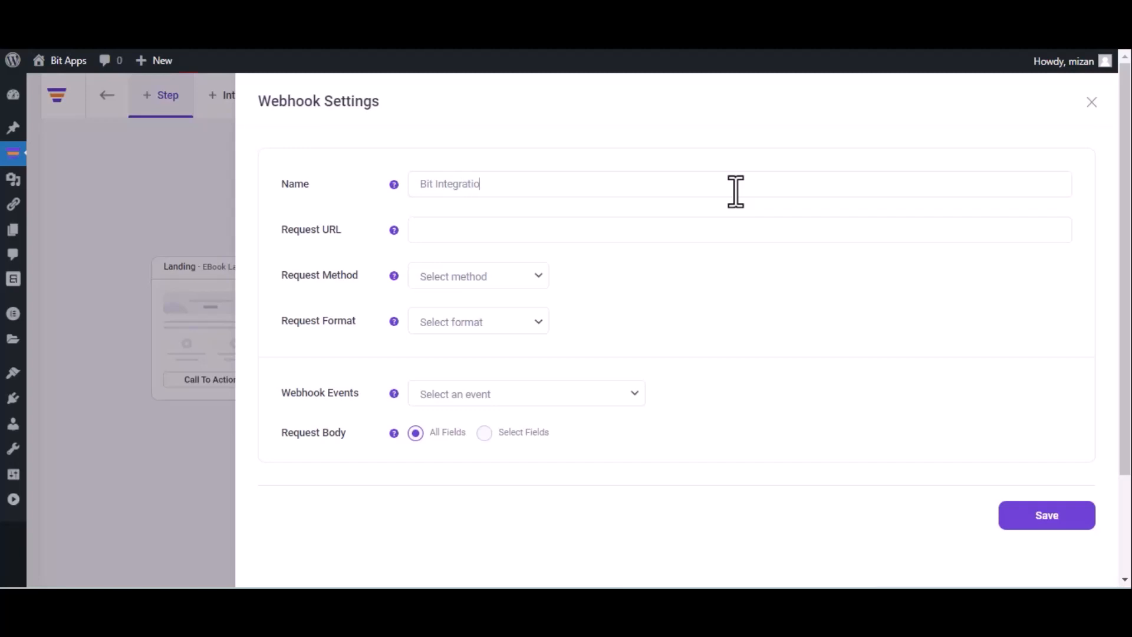
Save the webhook with the pasted Bit Integrations URL, POST, JSON and the eBook Landing opt-in event
{"action": "left_click", "coordinate": [736, 189]}
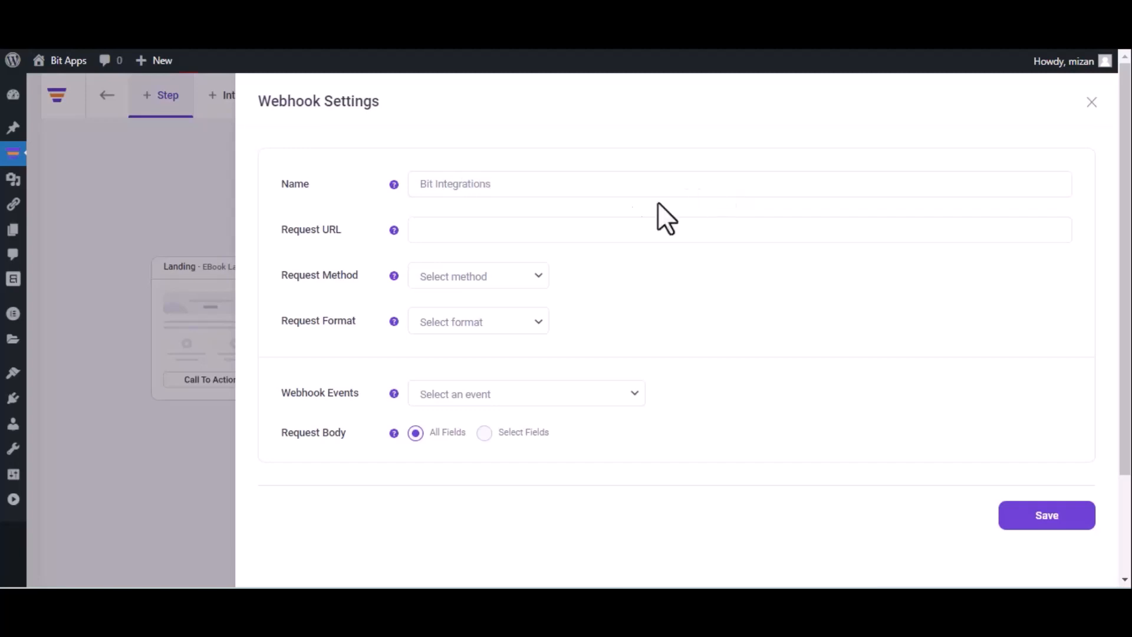
{"action": "left_click", "coordinate": [563, 228]}
{"action": "key", "text": "ctrl+v"}
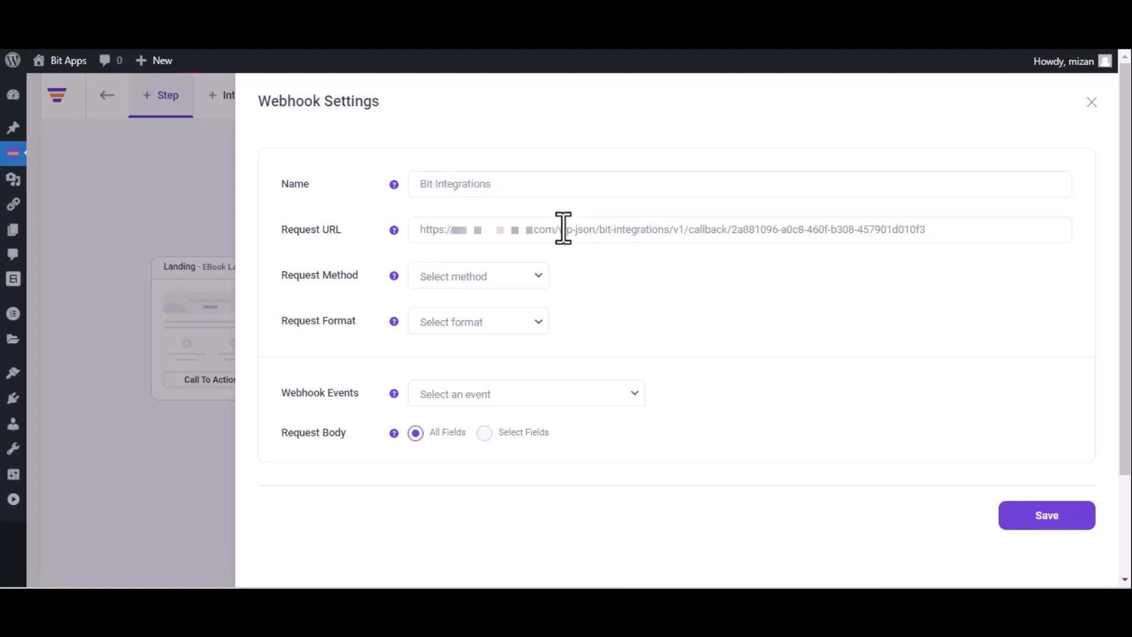
{"action": "left_click", "coordinate": [487, 287]}
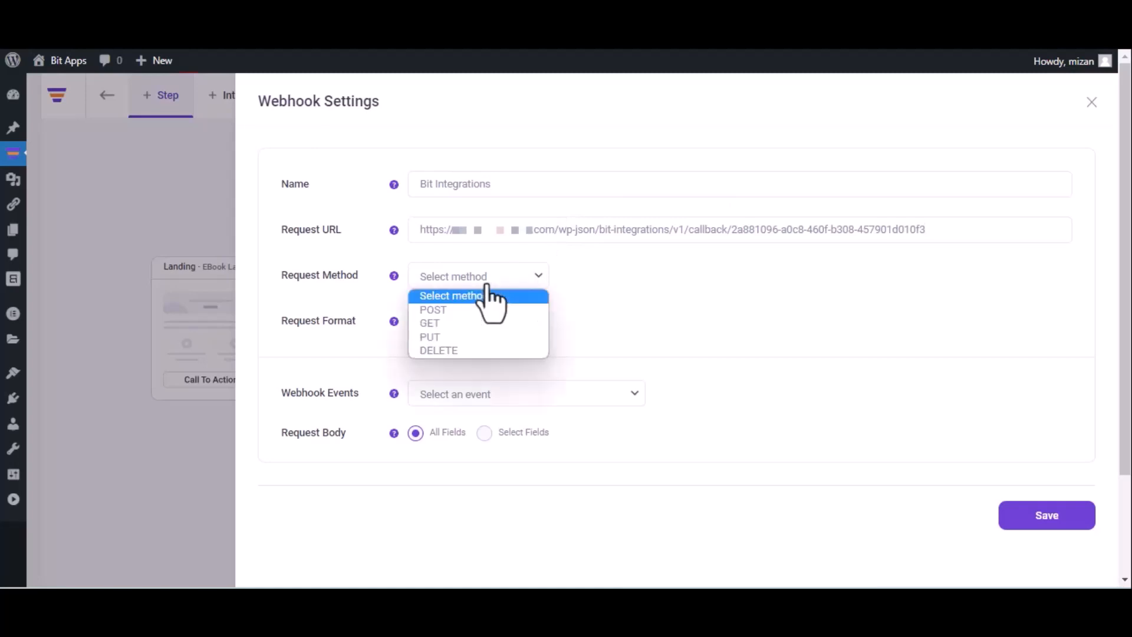
{"action": "left_click", "coordinate": [476, 311]}
{"action": "left_click", "coordinate": [478, 322]}
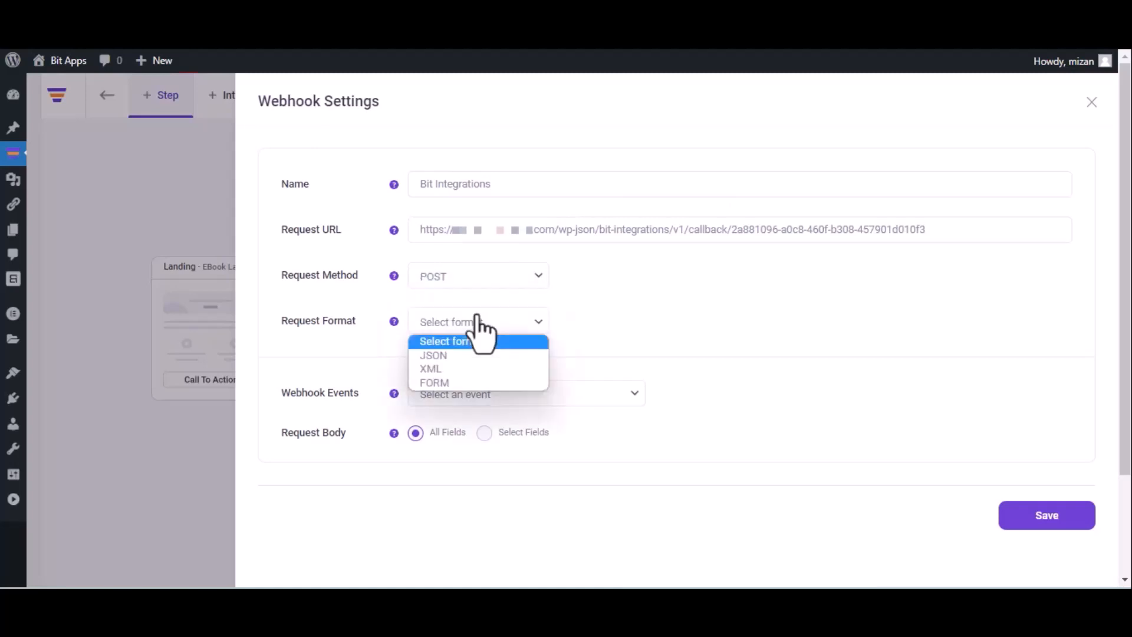
{"action": "left_click", "coordinate": [469, 355]}
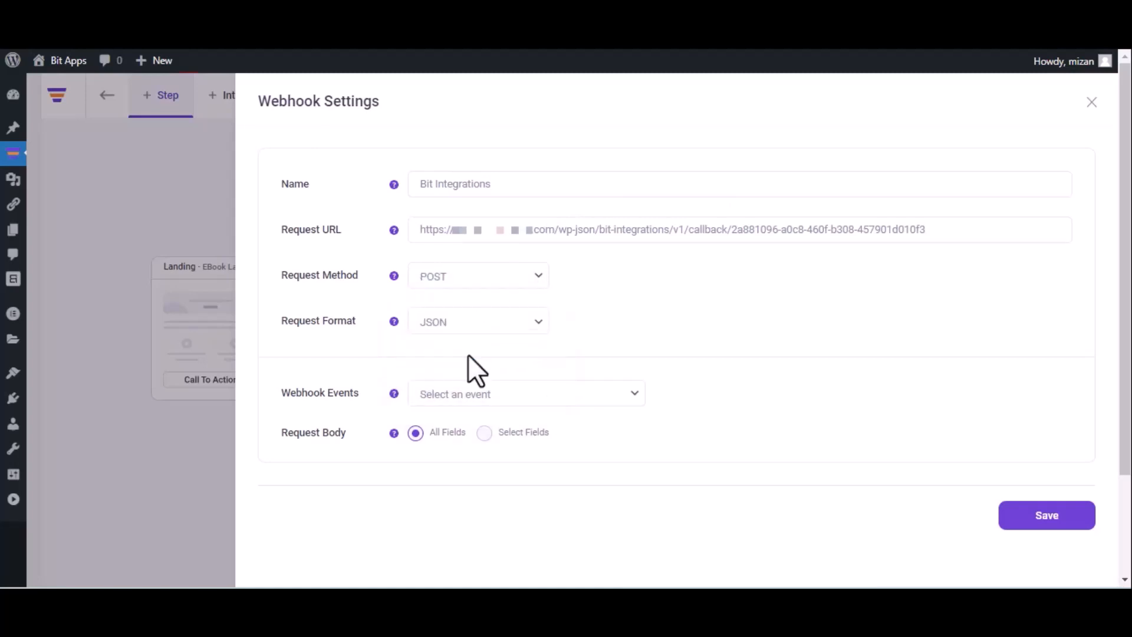
{"action": "left_click", "coordinate": [497, 393]}
{"action": "left_click", "coordinate": [495, 430]}
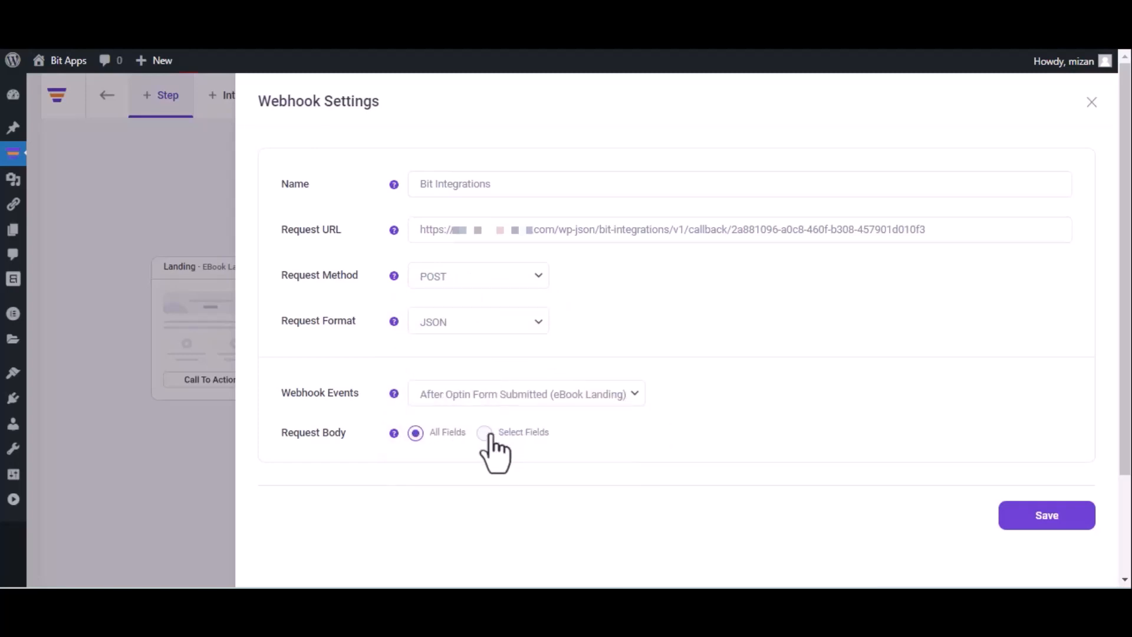
{"action": "left_click", "coordinate": [1045, 525]}
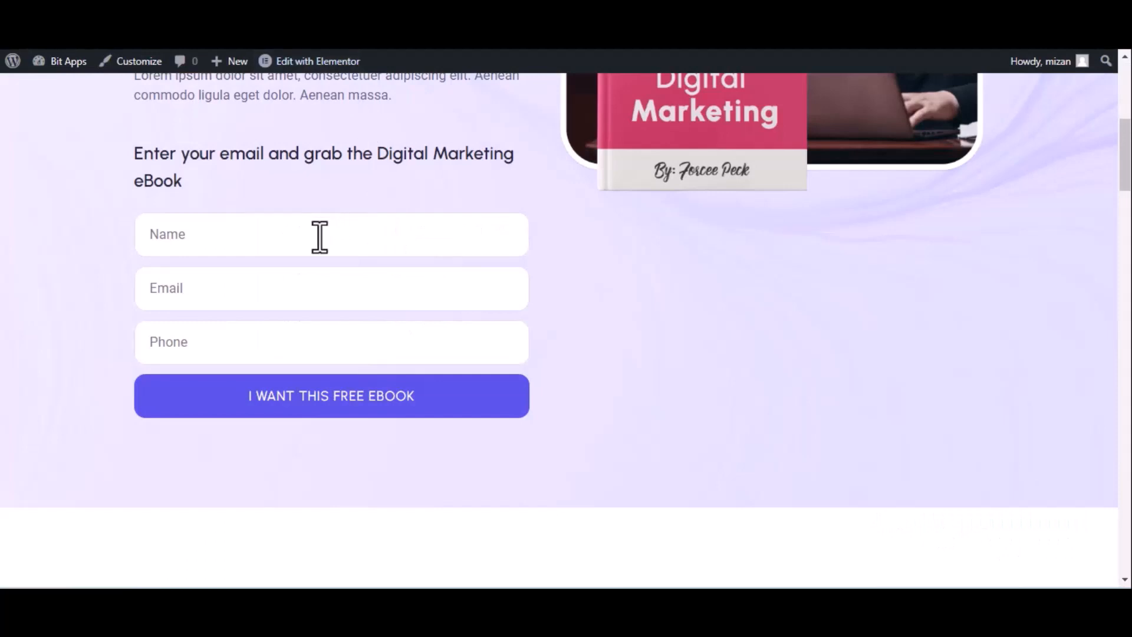
Submit the opt-in form with name 'Bit Integrations', a test e-mail and a test phone number
{"action": "left_click", "coordinate": [320, 236]}
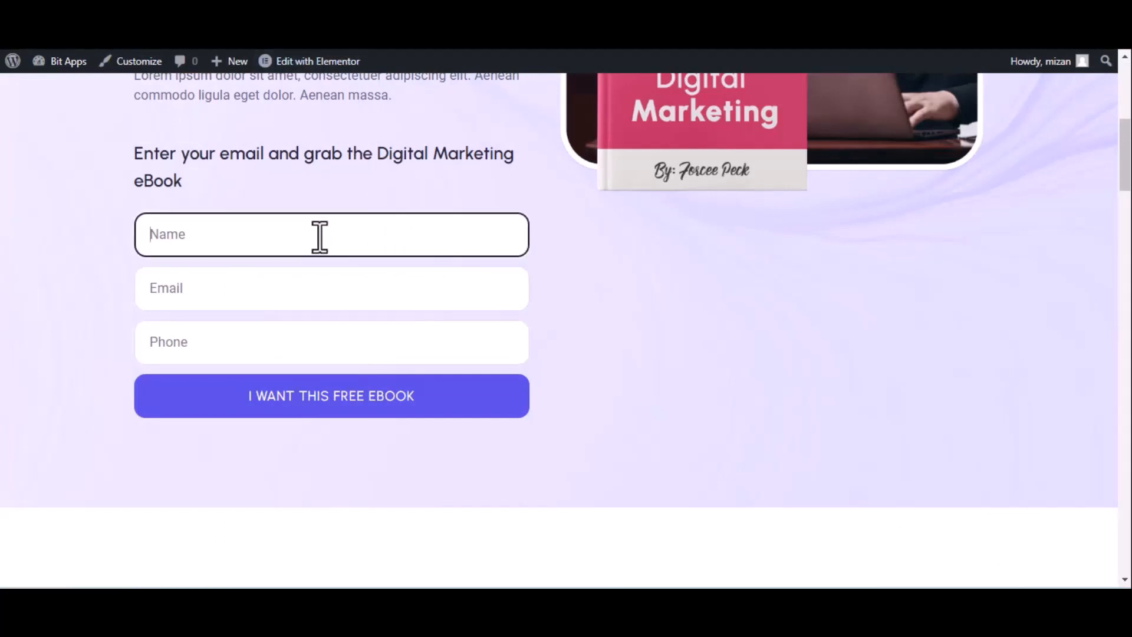
{"action": "type", "text": "Bit Integrations"}
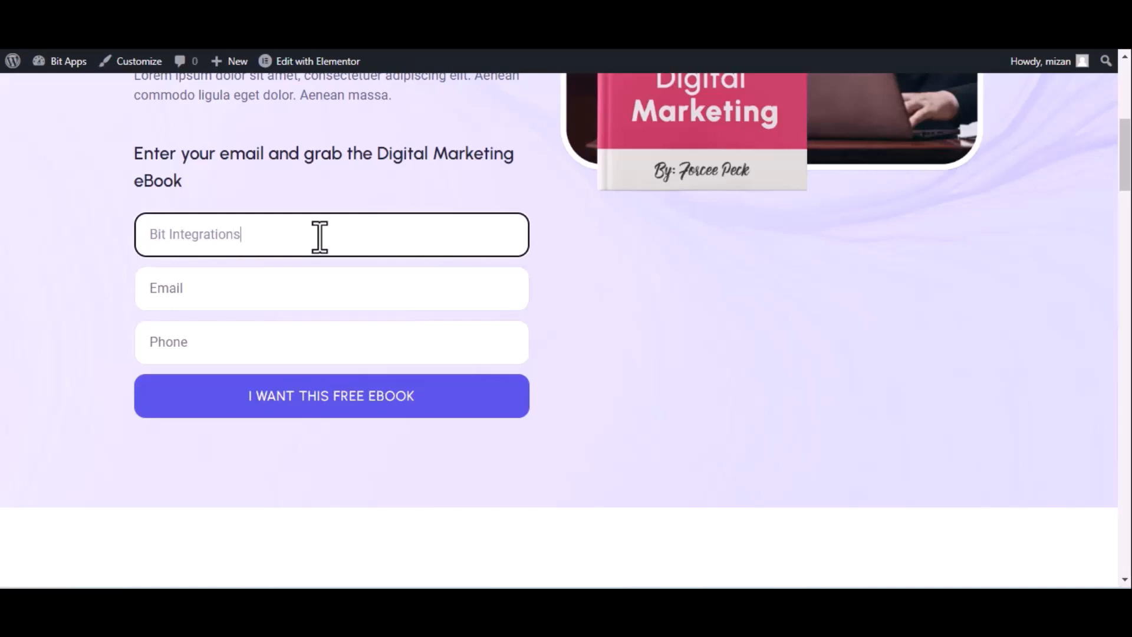
{"action": "left_click", "coordinate": [251, 300]}
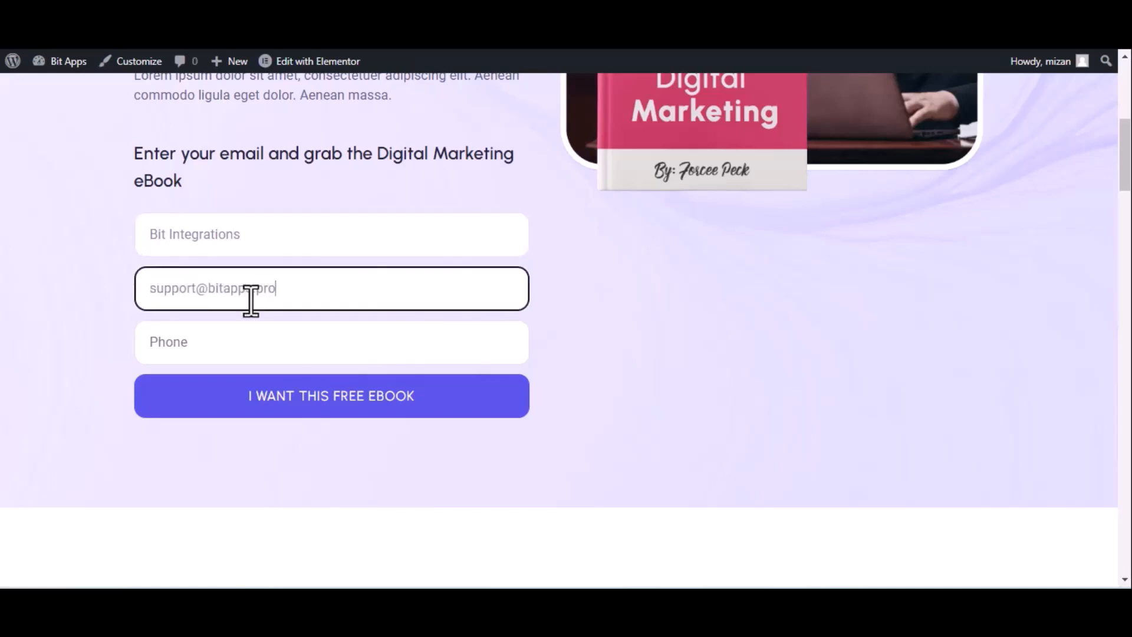
{"action": "left_click", "coordinate": [251, 342]}
{"action": "type", "text": "44455"}
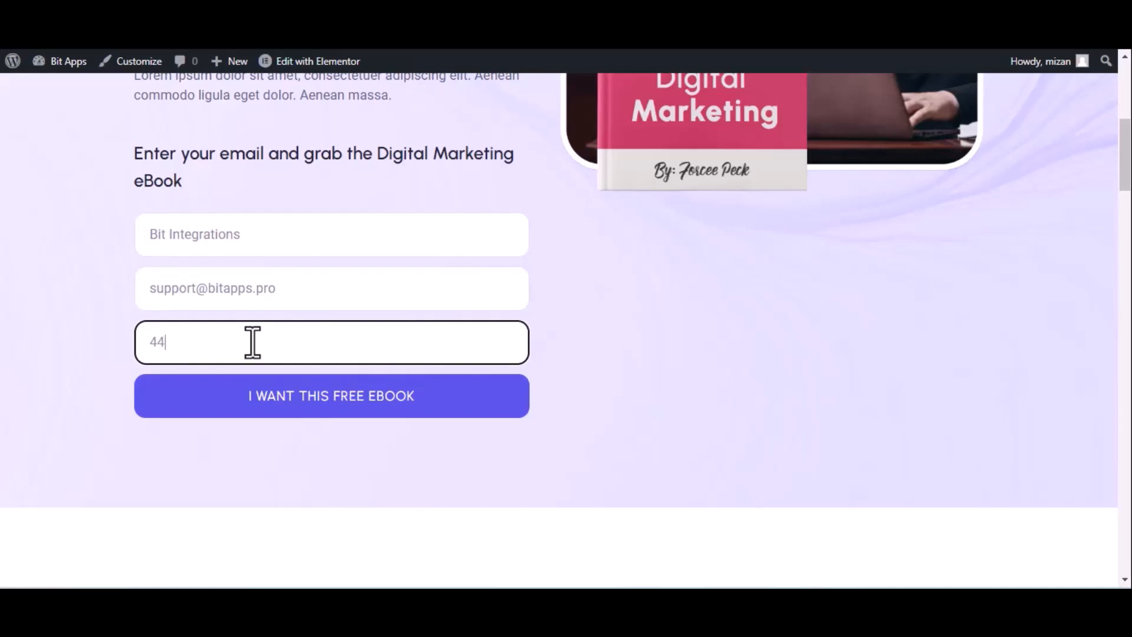
{"action": "type", "text": "5666"}
{"action": "left_click", "coordinate": [294, 411]}
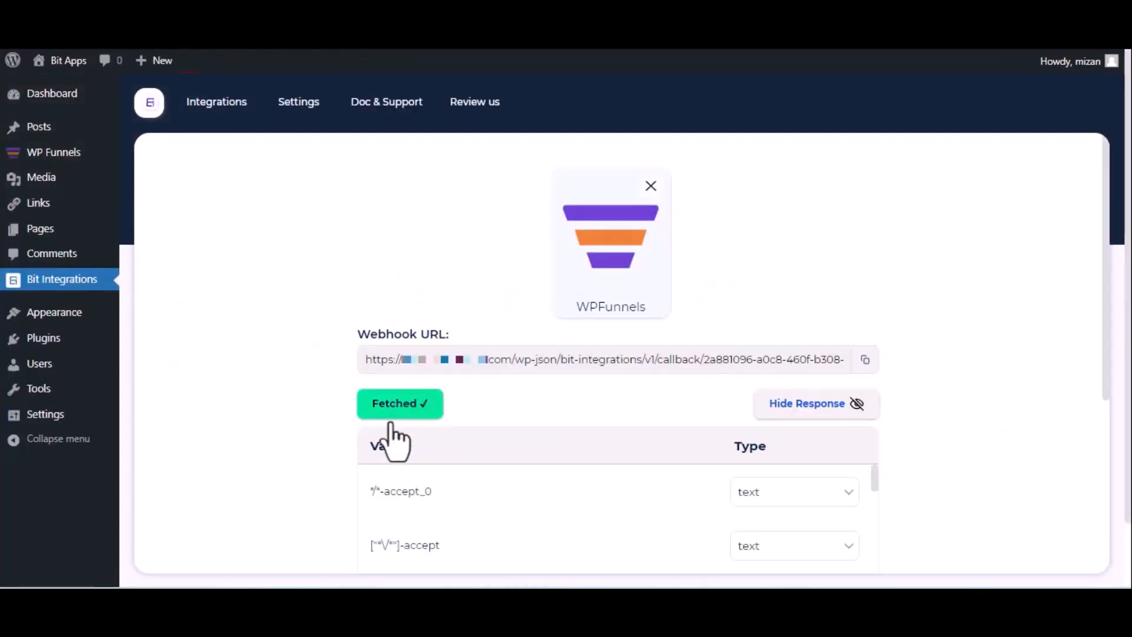
Choose FlowMattic from the action apps after searching 'flow'
{"action": "scroll", "coordinate": [398, 434], "scroll_direction": "down", "scroll_amount": 5}
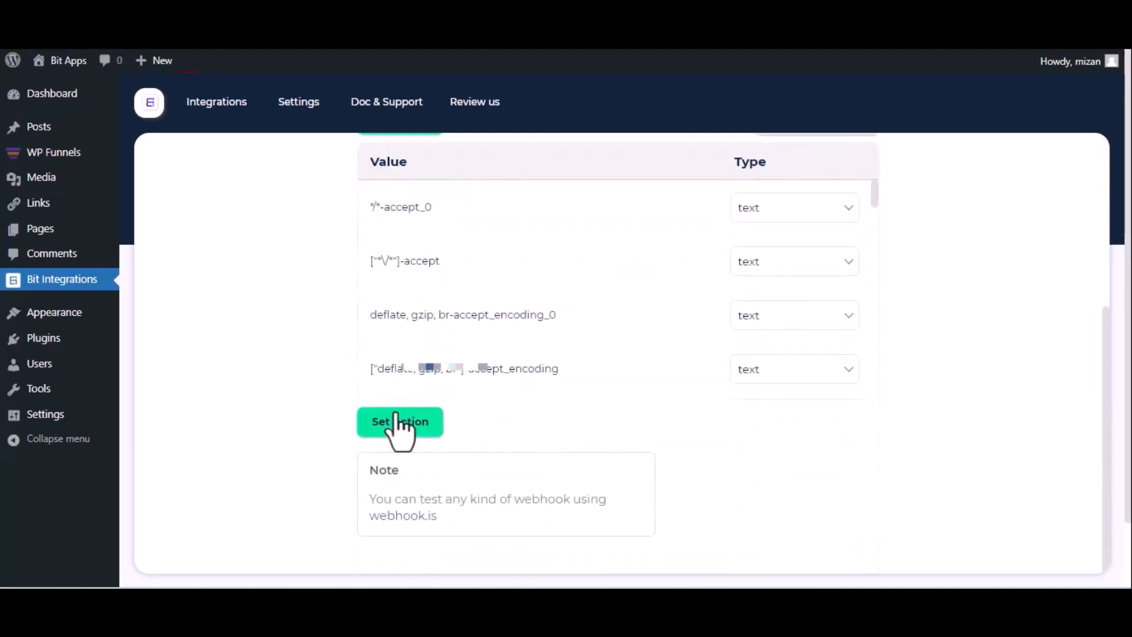
{"action": "left_click", "coordinate": [400, 422]}
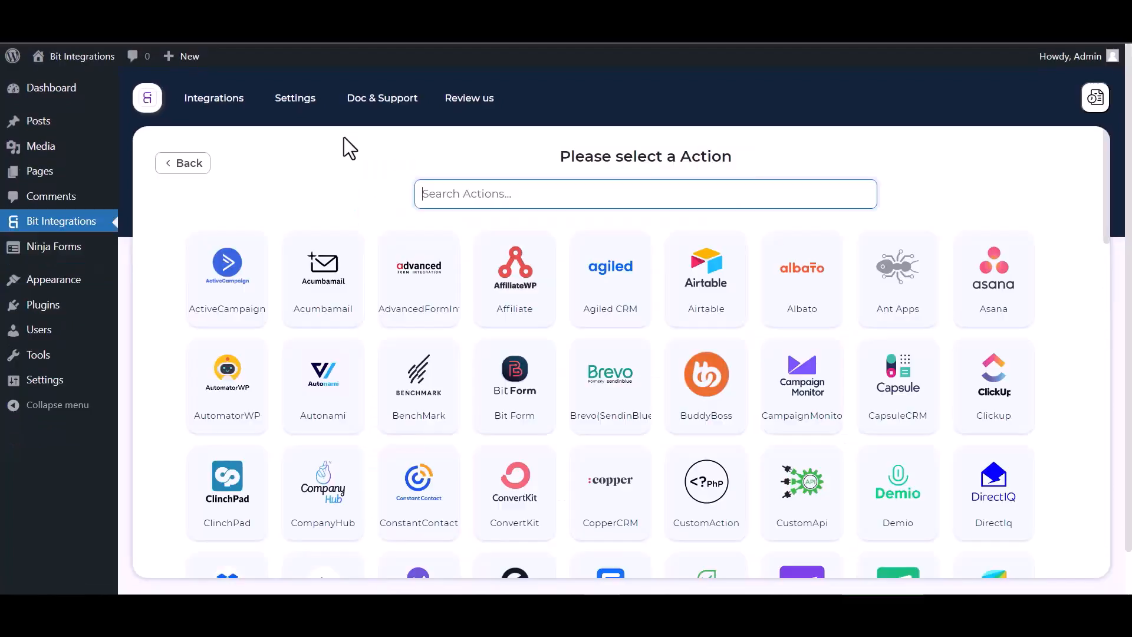
{"action": "type", "text": "fl"}
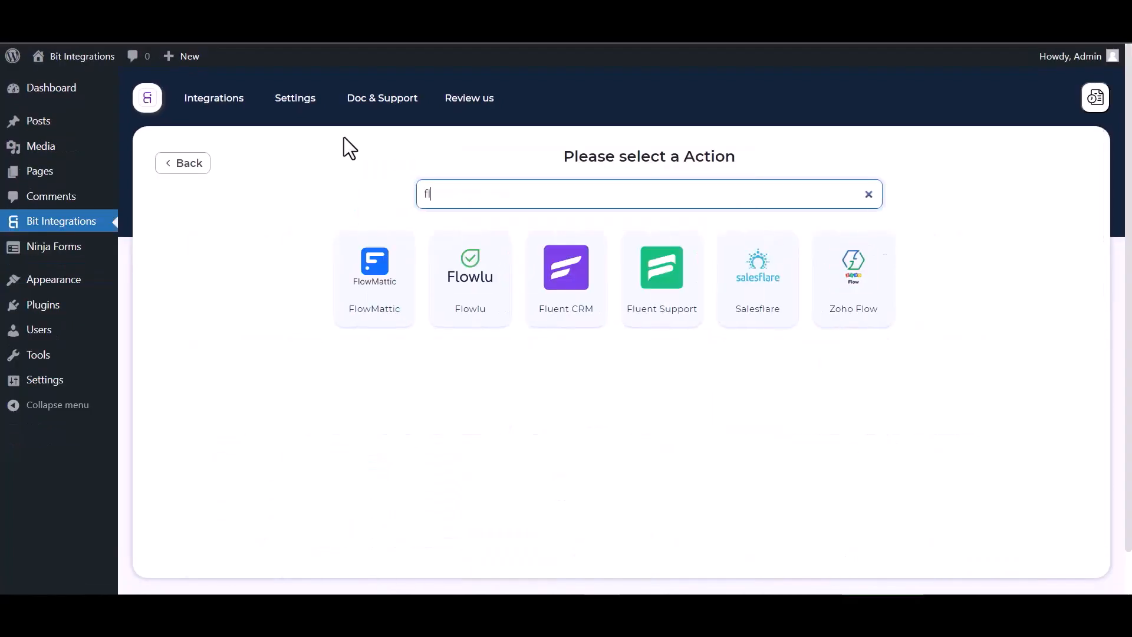
{"action": "type", "text": "ow"}
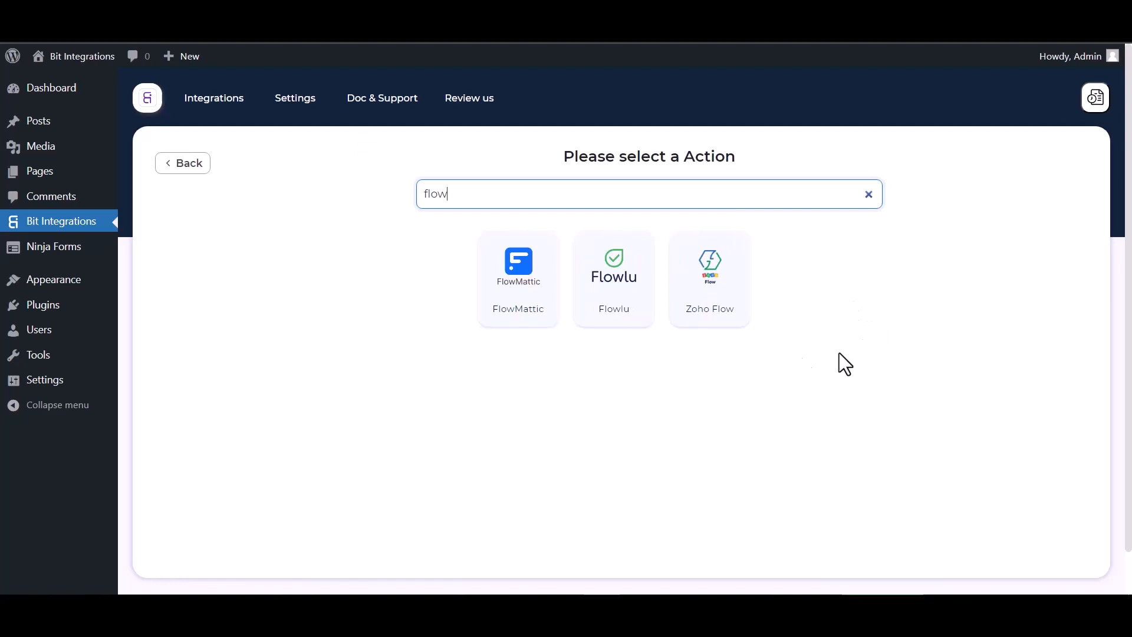
{"action": "left_click", "coordinate": [530, 308]}
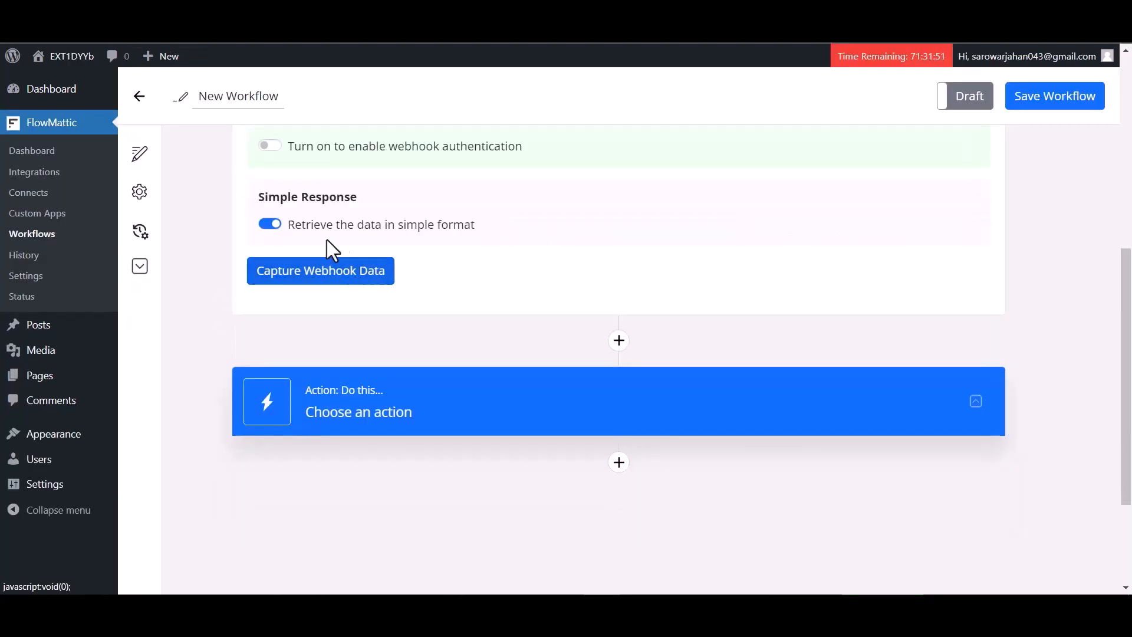
Copy FlowMattic's webhook trigger URL and start capturing data, then focus Bit Integrations' link field
{"action": "scroll", "coordinate": [326, 239], "scroll_direction": "up", "scroll_amount": 5}
{"action": "left_click", "coordinate": [669, 379]}
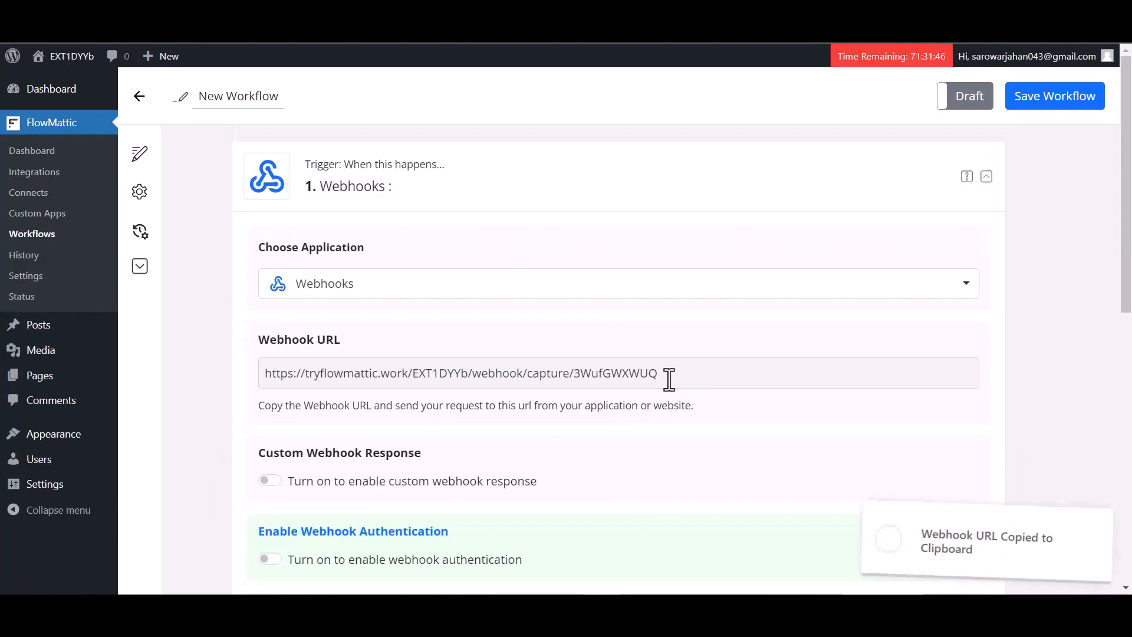
{"action": "scroll", "coordinate": [528, 442], "scroll_direction": "down", "scroll_amount": 3}
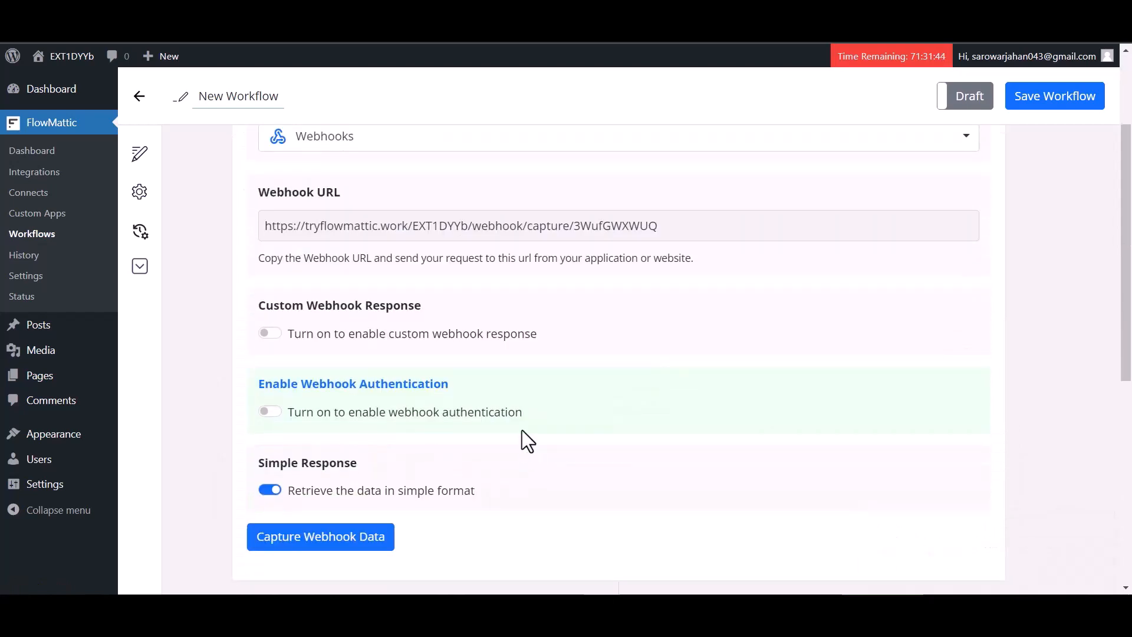
{"action": "left_click", "coordinate": [329, 543]}
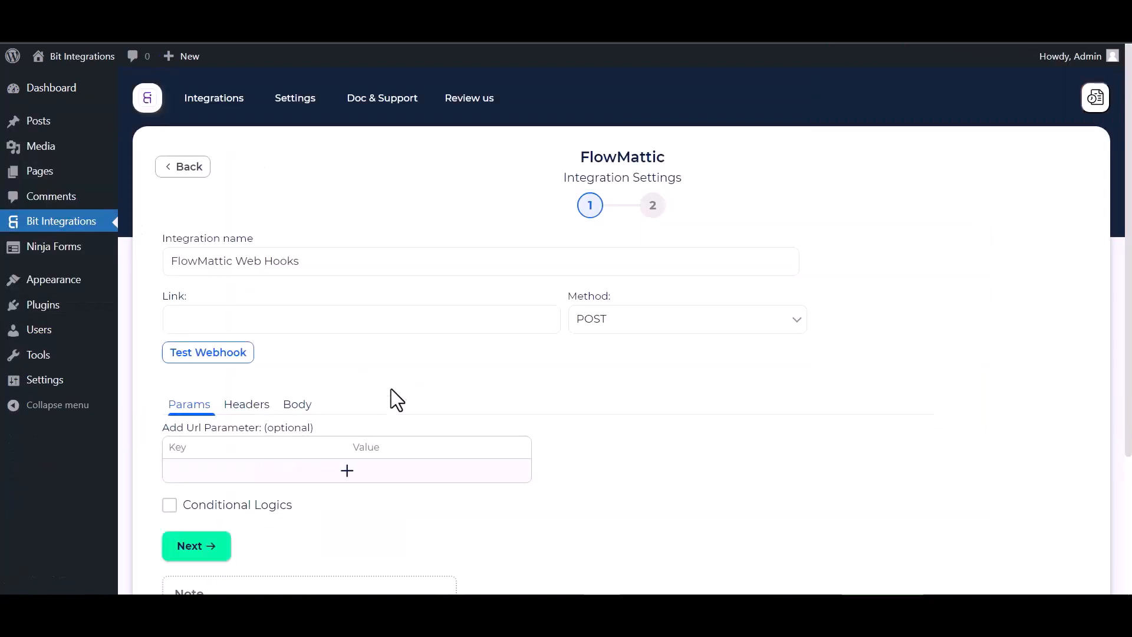
{"action": "left_click", "coordinate": [207, 318]}
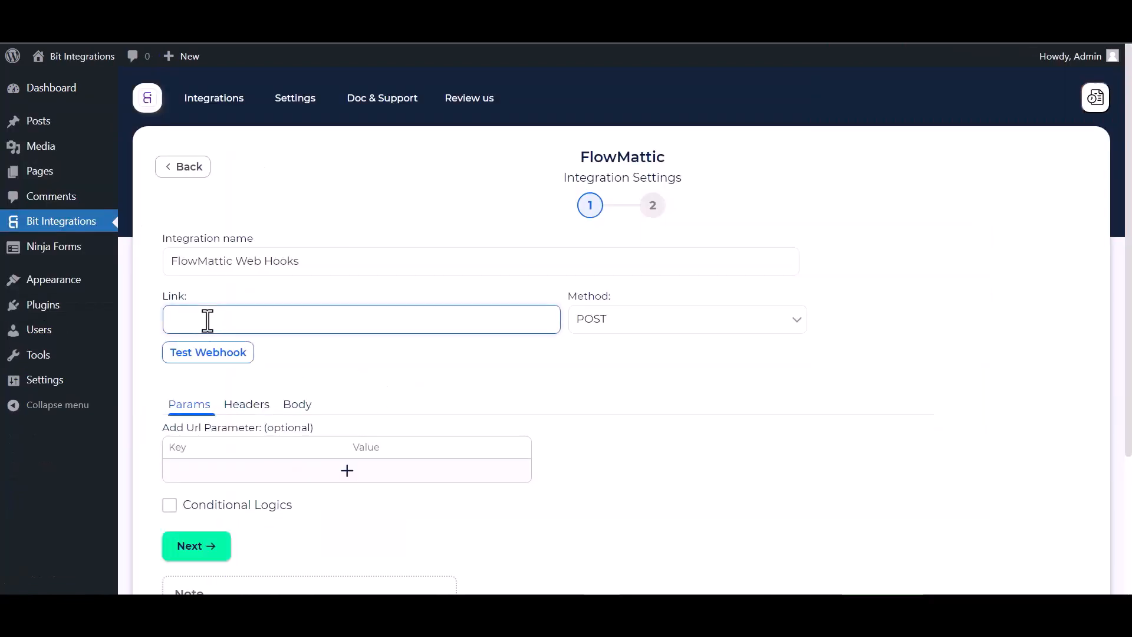
Paste the FlowMattic webhook URL as the link and send all data as application/json
{"action": "key", "text": "ctrl+v"}
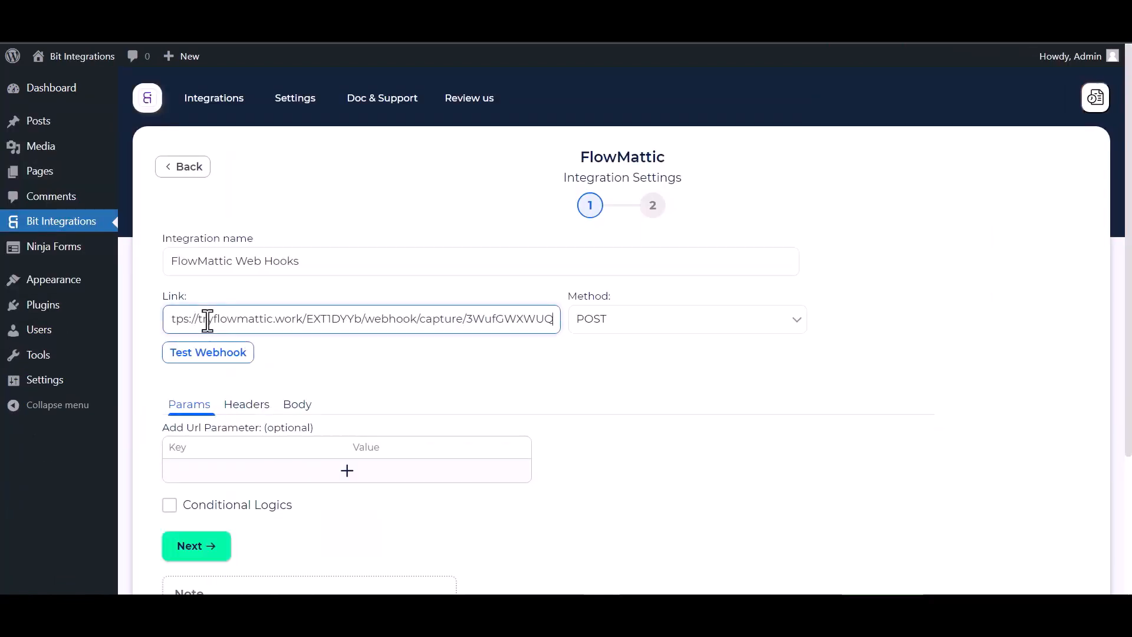
{"action": "left_click", "coordinate": [289, 406]}
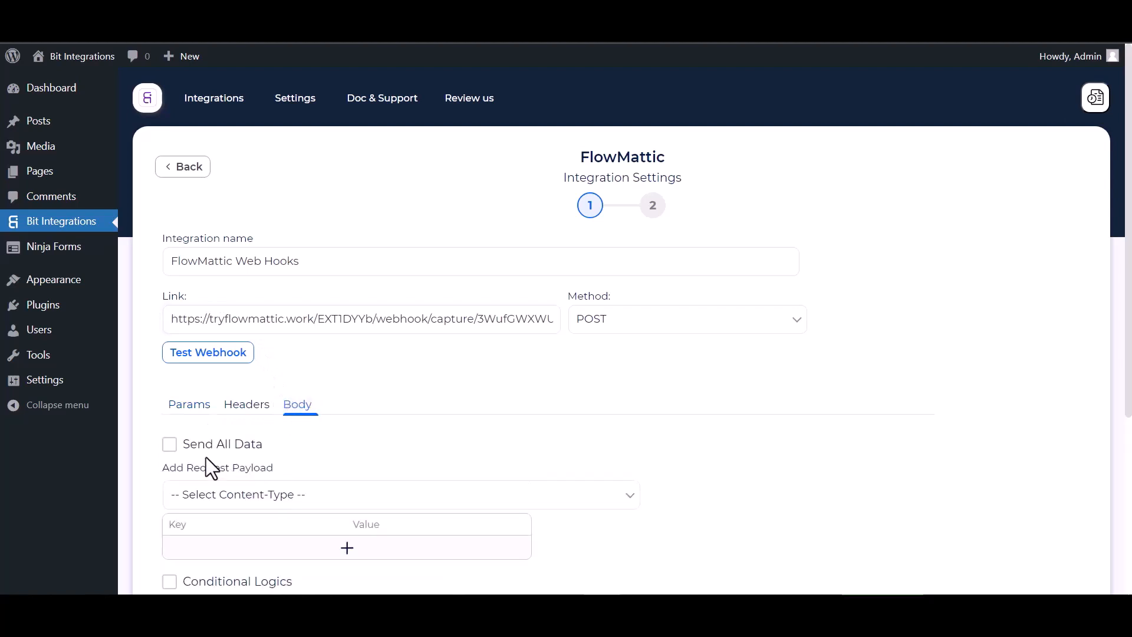
{"action": "left_click", "coordinate": [184, 446]}
{"action": "scroll", "coordinate": [307, 459], "scroll_direction": "down", "scroll_amount": 1}
{"action": "scroll", "coordinate": [311, 460], "scroll_direction": "down", "scroll_amount": 1}
{"action": "left_click", "coordinate": [311, 423]}
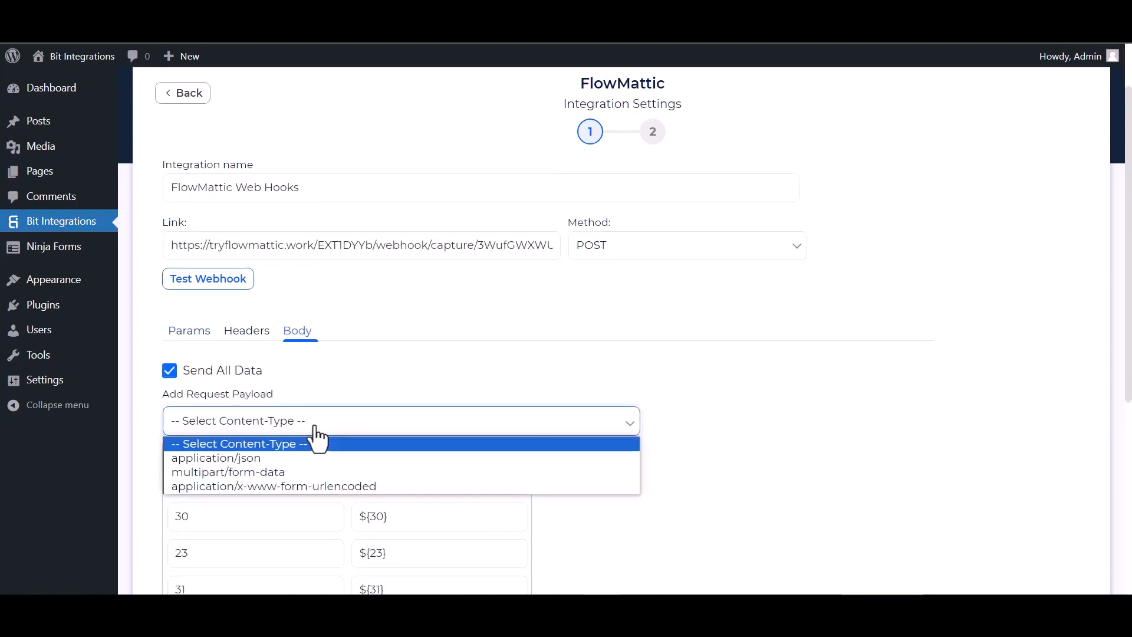
{"action": "left_click", "coordinate": [253, 464]}
{"action": "scroll", "coordinate": [259, 463], "scroll_direction": "down", "scroll_amount": 3}
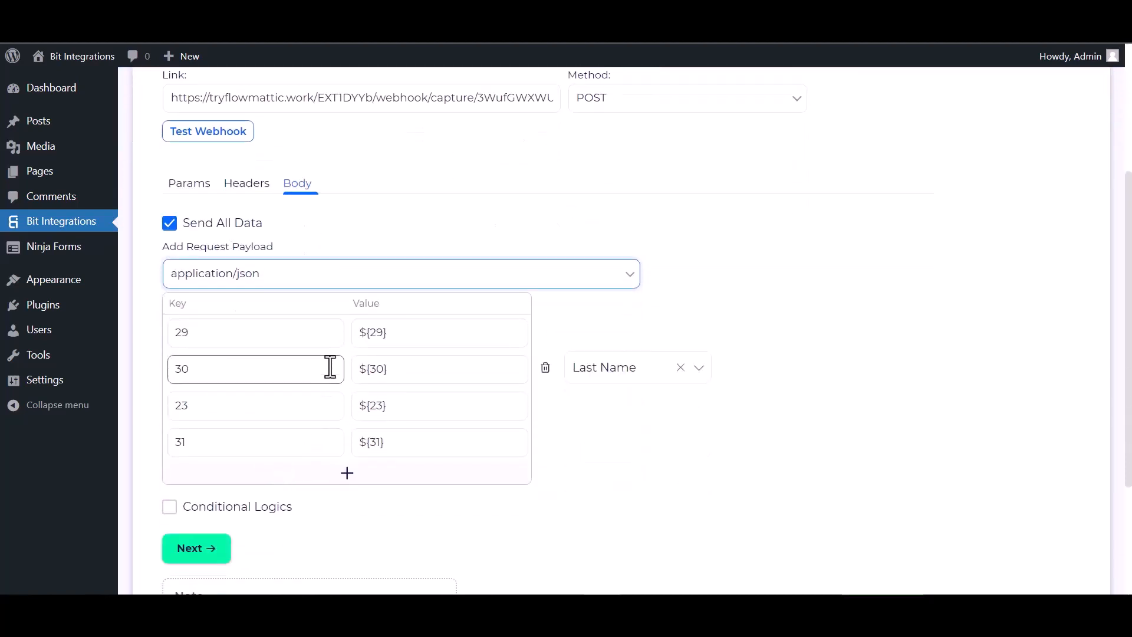
Send a test request to FlowMattic, then finish and save the integration
{"action": "left_click", "coordinate": [205, 137]}
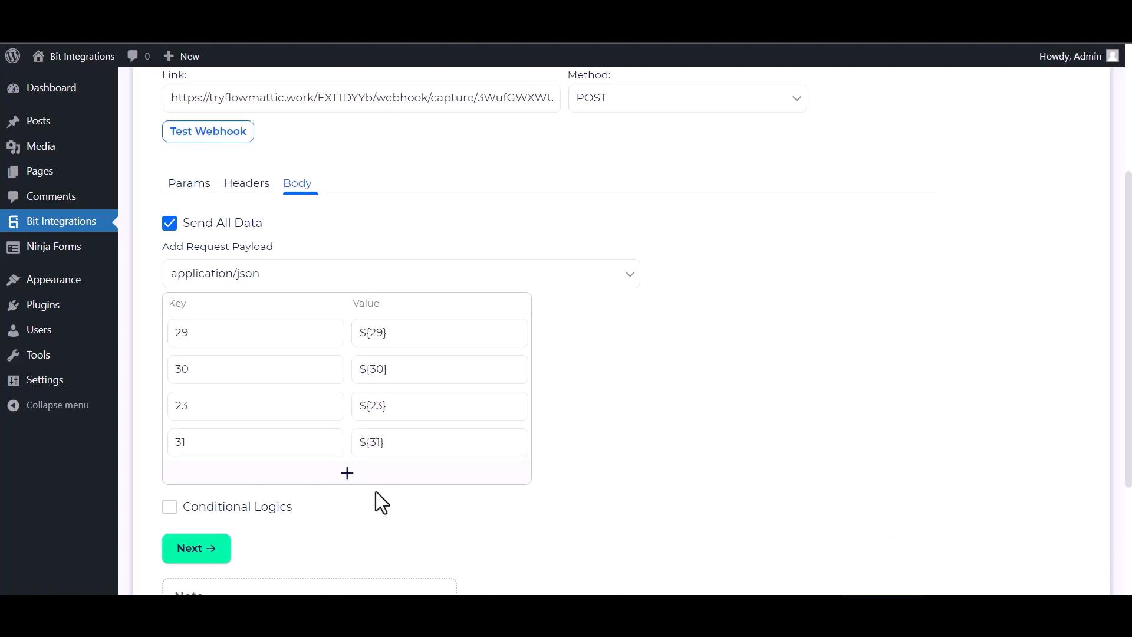
{"action": "scroll", "coordinate": [295, 489], "scroll_direction": "down", "scroll_amount": 1}
{"action": "left_click", "coordinate": [203, 472]}
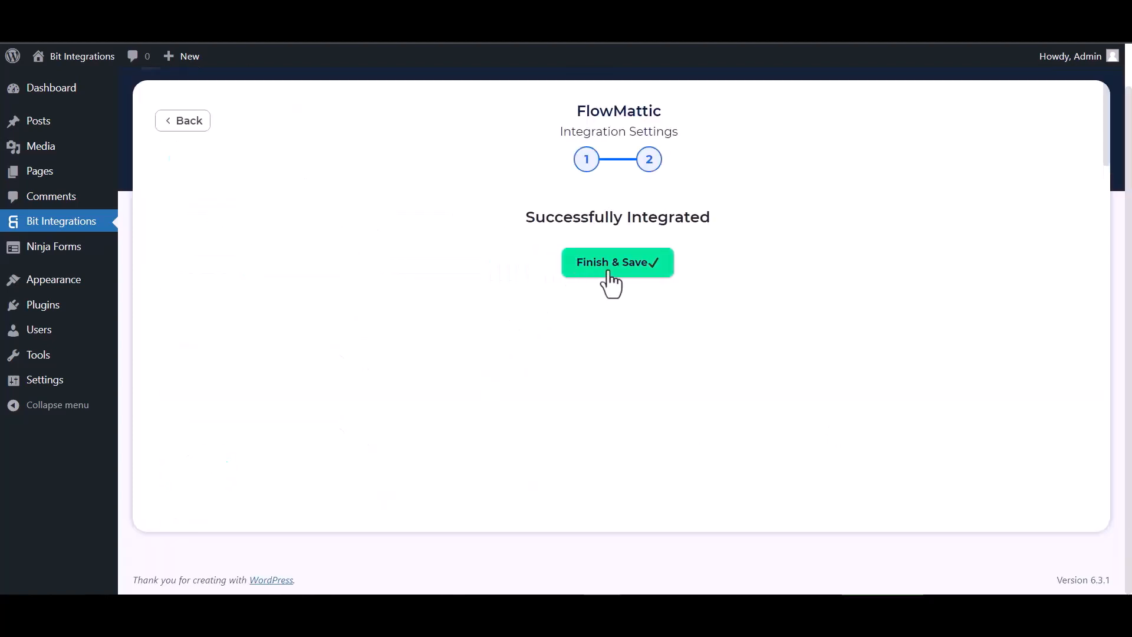
{"action": "left_click", "coordinate": [608, 271]}
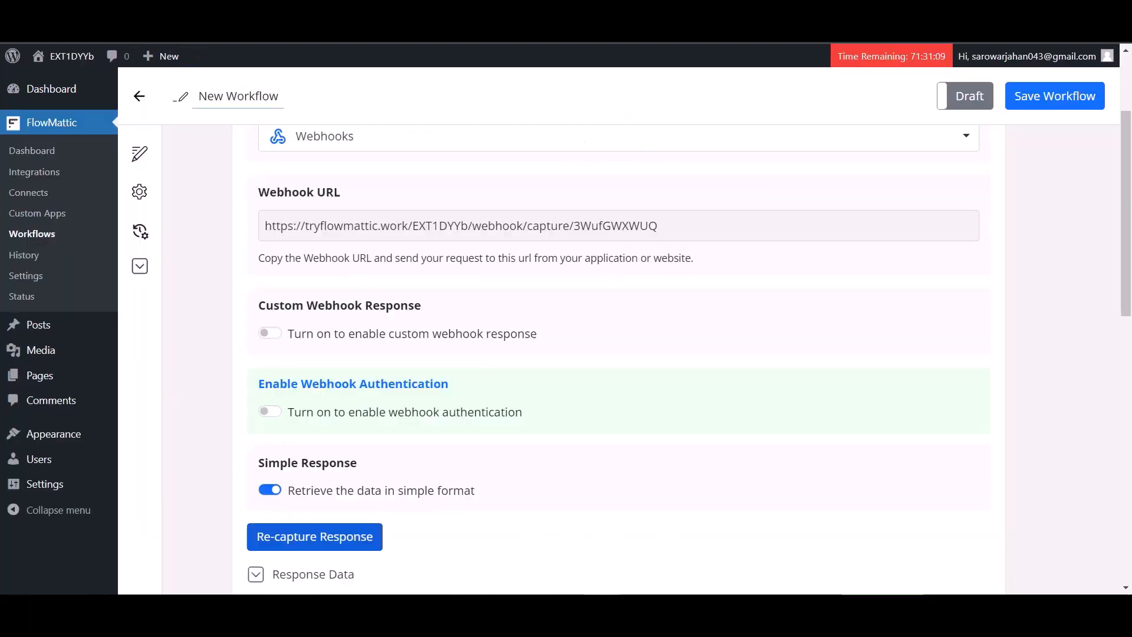
Add a new action step using Mailchimp, found by searching 'mailc'
{"action": "scroll", "coordinate": [505, 354], "scroll_direction": "down", "scroll_amount": 6}
{"action": "scroll", "coordinate": [530, 327], "scroll_direction": "down", "scroll_amount": 1}
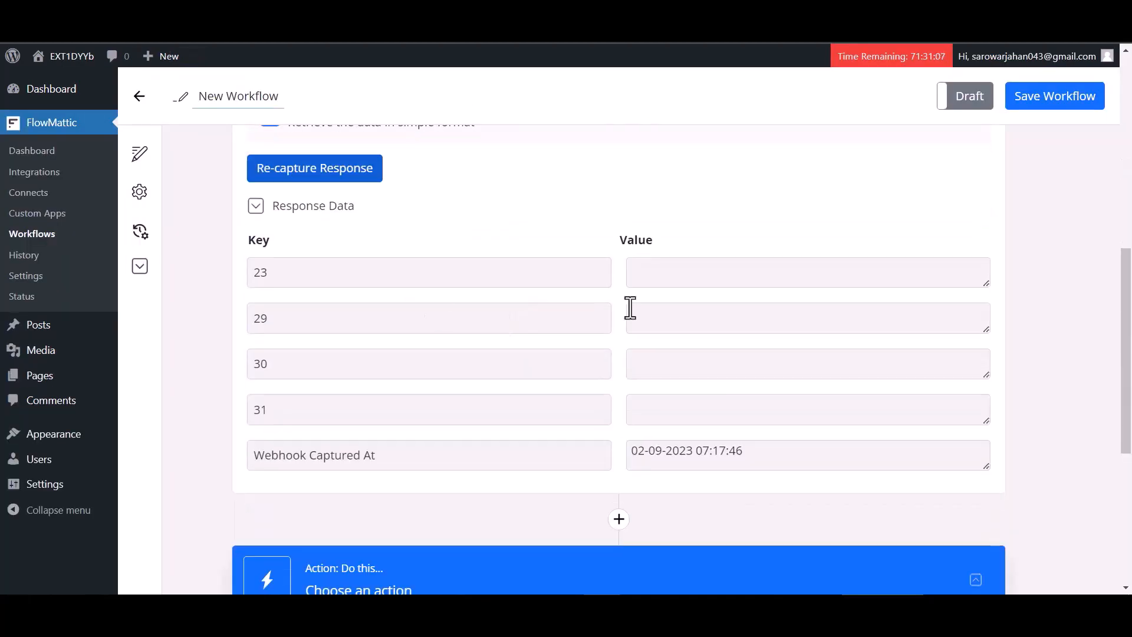
{"action": "scroll", "coordinate": [445, 391], "scroll_direction": "down", "scroll_amount": 3}
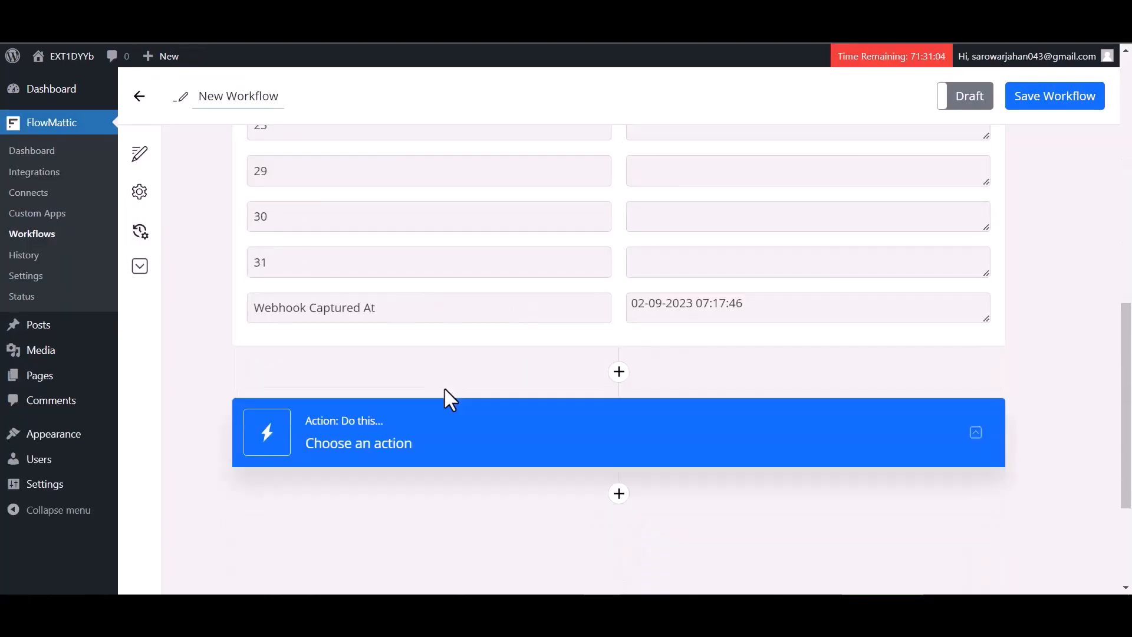
{"action": "left_click", "coordinate": [618, 496]}
{"action": "scroll", "coordinate": [519, 430], "scroll_direction": "down", "scroll_amount": 3}
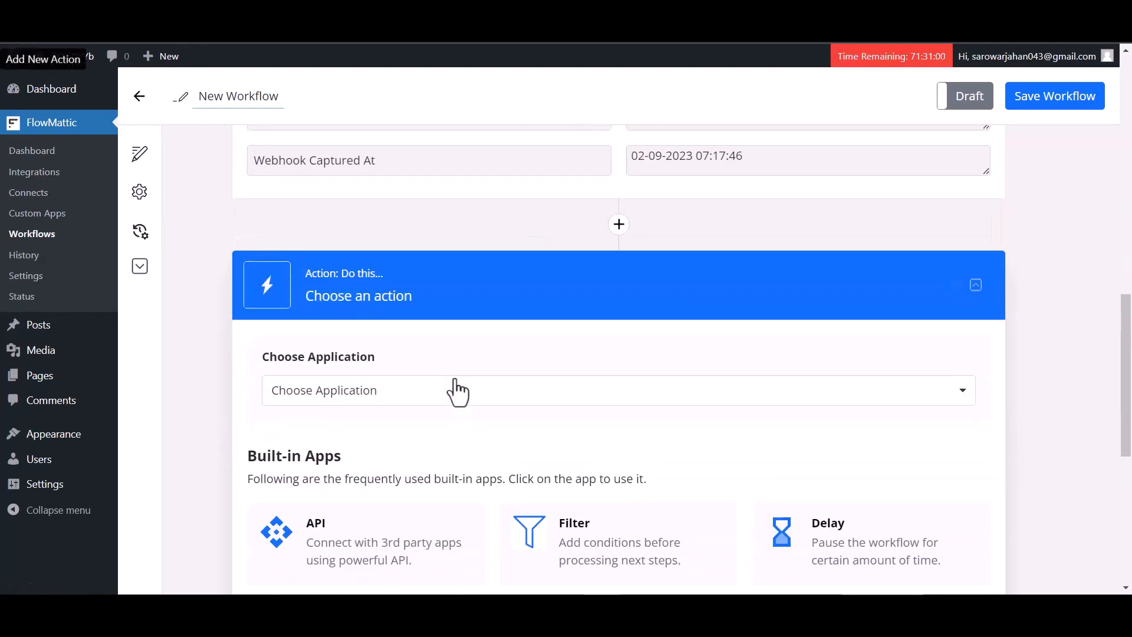
{"action": "left_click", "coordinate": [457, 386]}
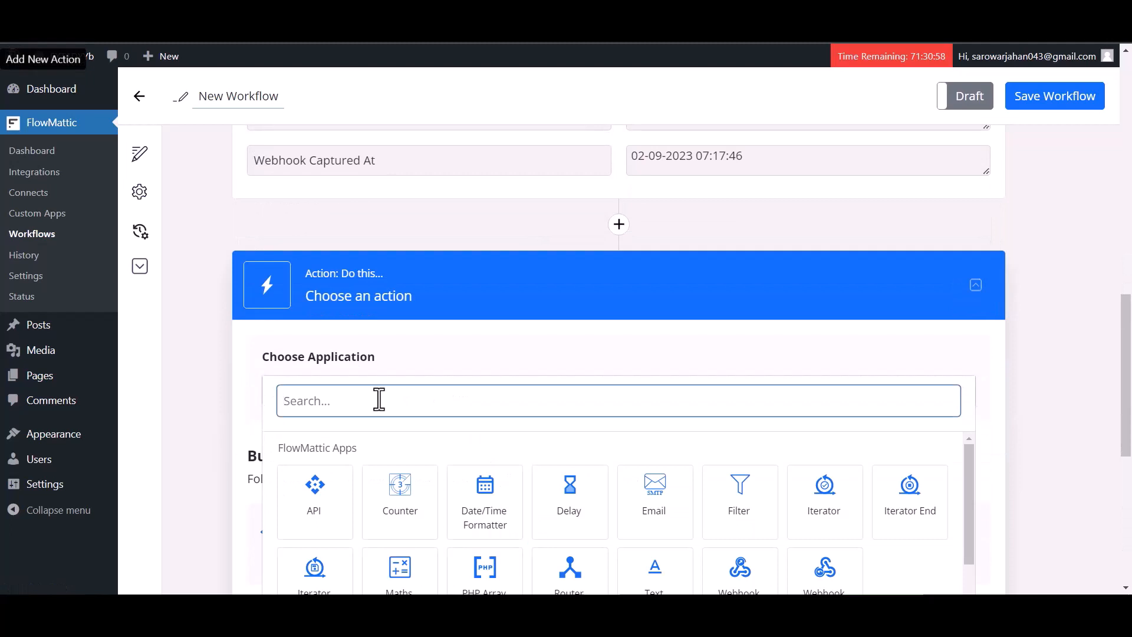
{"action": "type", "text": "mail"}
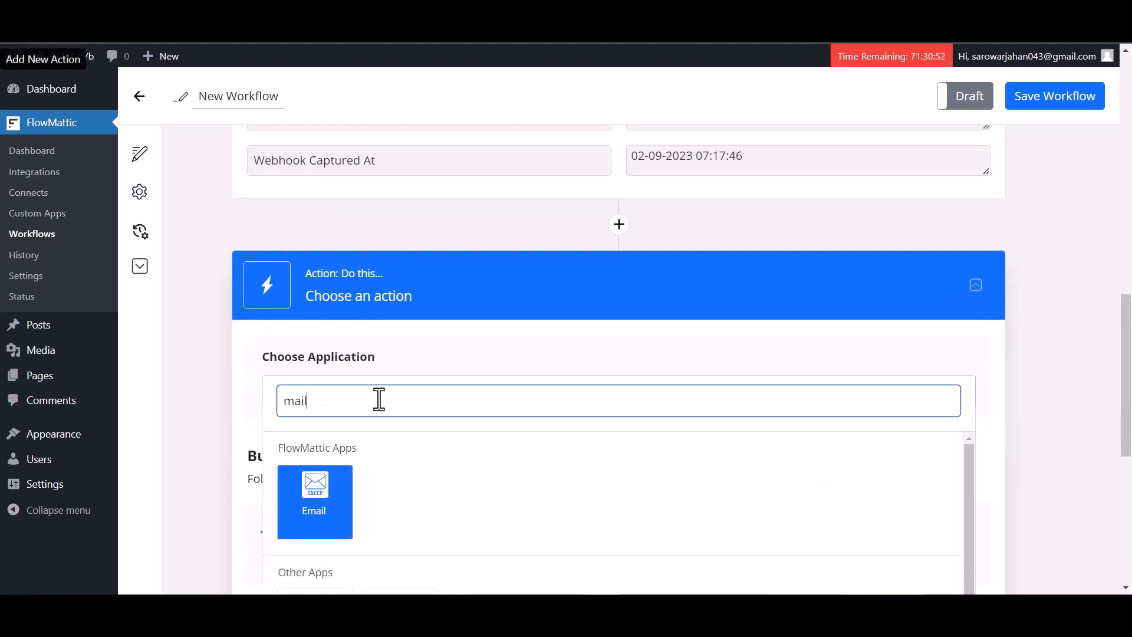
{"action": "type", "text": "c"}
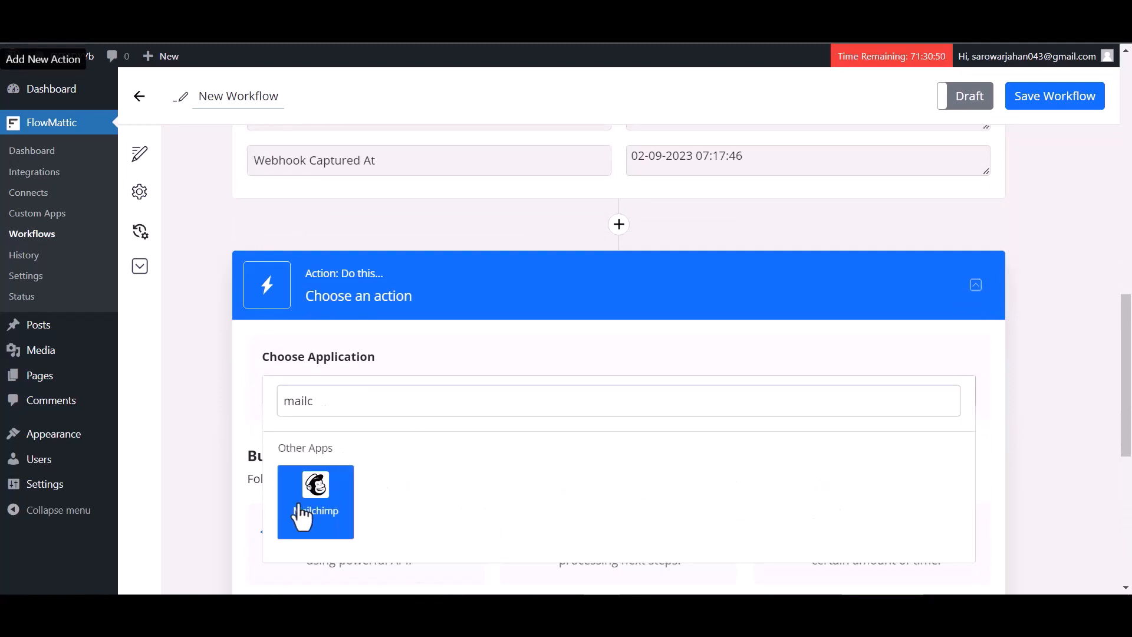
{"action": "left_click", "coordinate": [312, 518]}
{"action": "scroll", "coordinate": [454, 452], "scroll_direction": "down", "scroll_amount": 1}
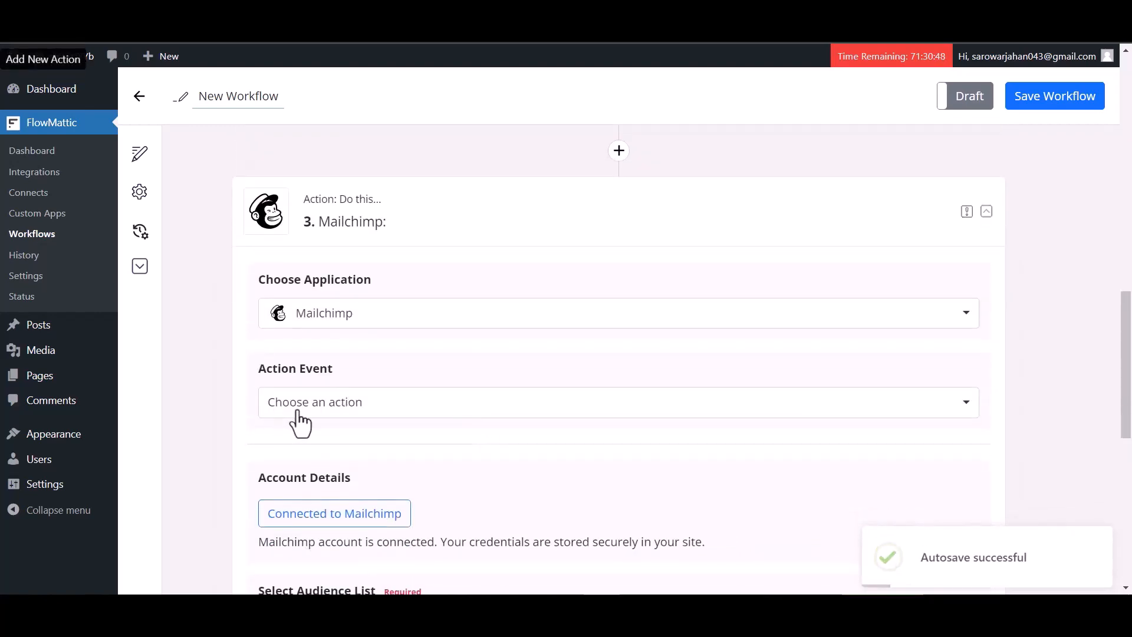
Set the Mailchimp action event to Add New Member
{"action": "left_click", "coordinate": [353, 413]}
{"action": "left_click", "coordinate": [334, 463]}
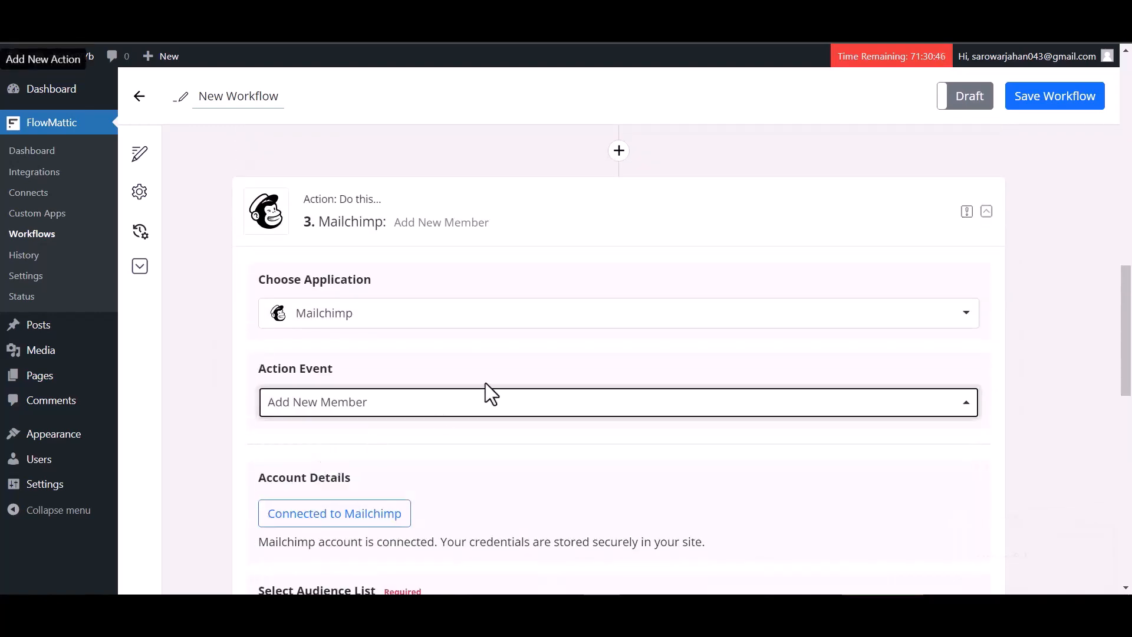
{"action": "scroll", "coordinate": [413, 354], "scroll_direction": "down", "scroll_amount": 3}
Log in to Mailchimp and allow FlowMattic access to the account
{"action": "left_click", "coordinate": [348, 306]}
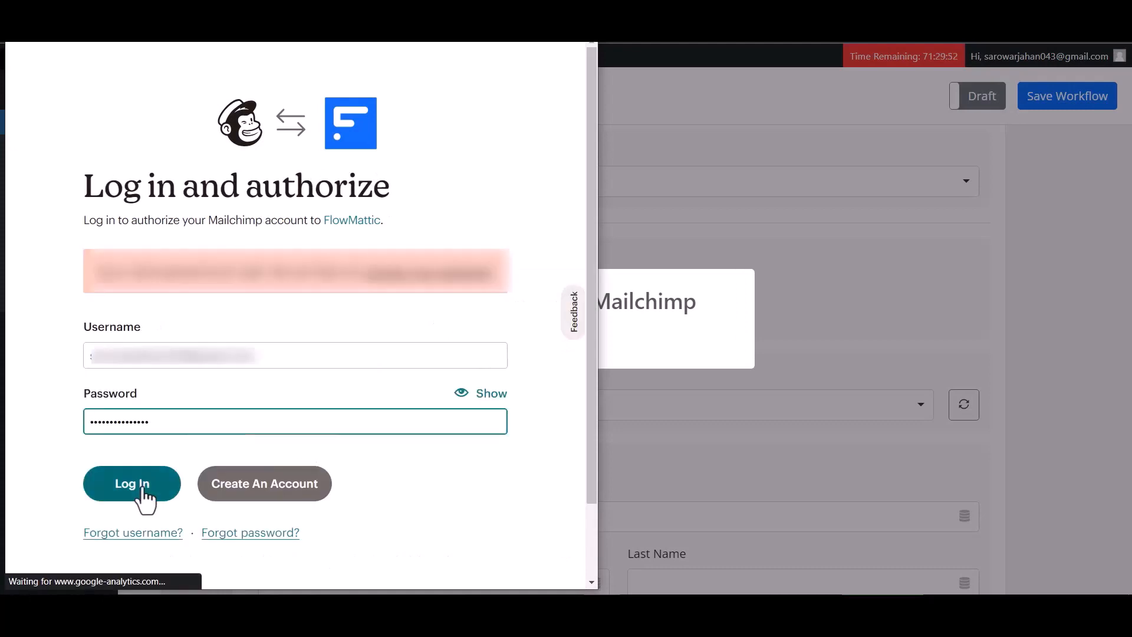
{"action": "left_click", "coordinate": [145, 494]}
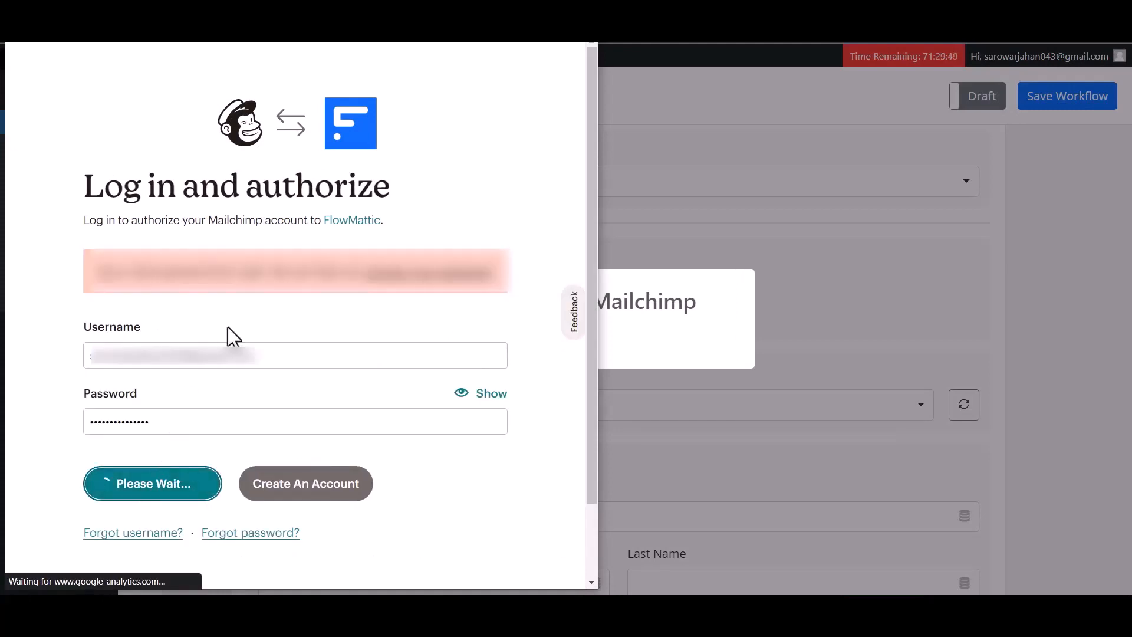
{"action": "scroll", "coordinate": [257, 370], "scroll_direction": "down", "scroll_amount": 1}
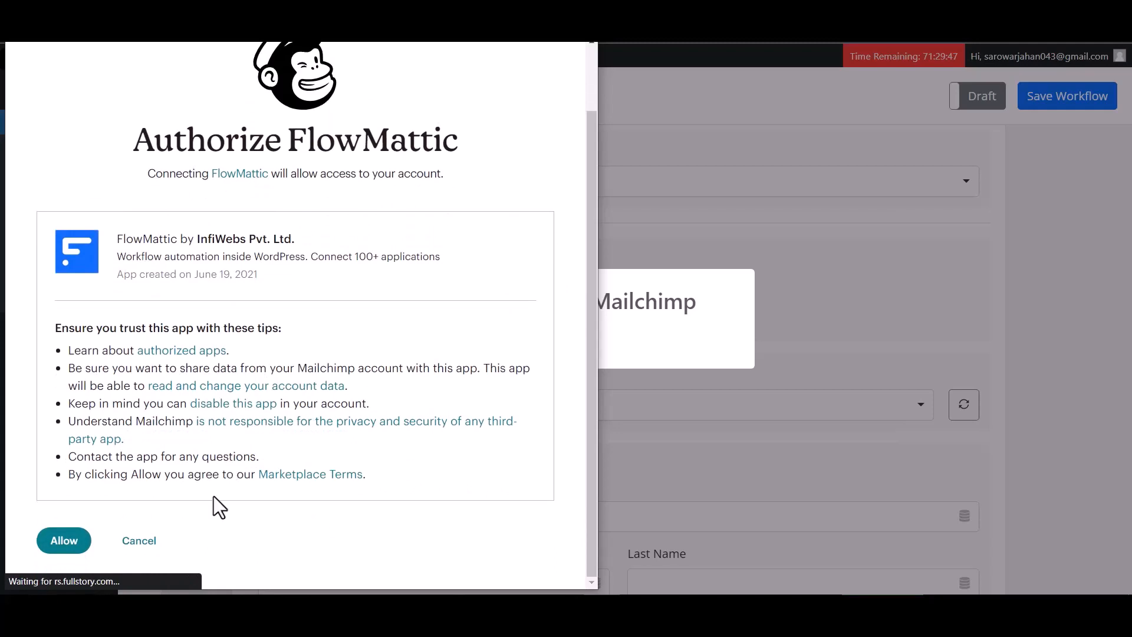
{"action": "left_click", "coordinate": [64, 540]}
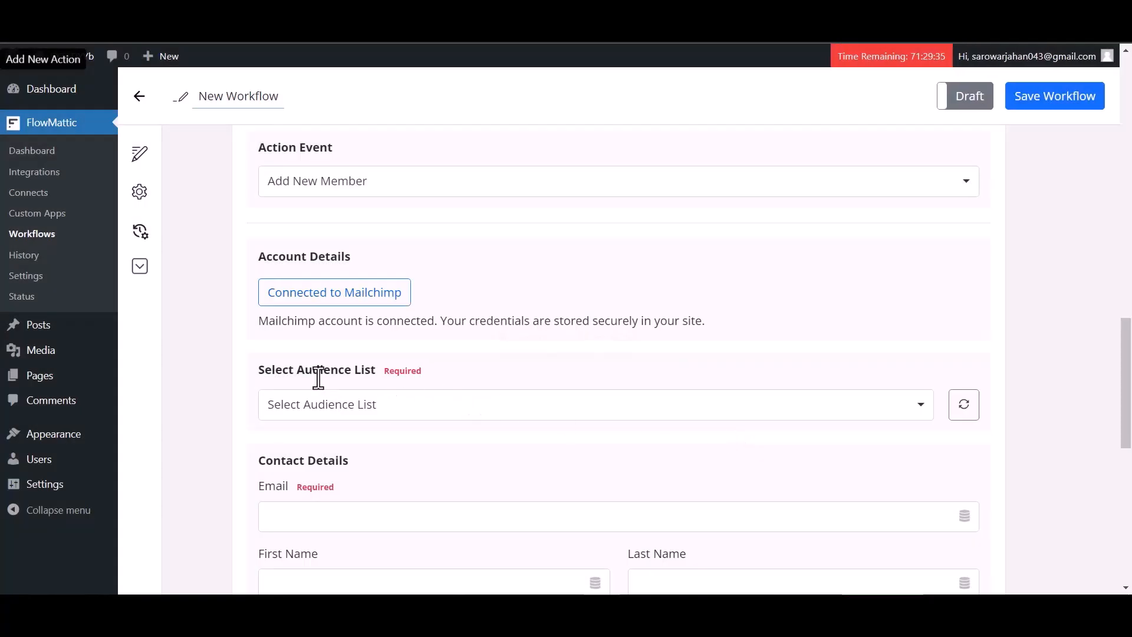
Choose the audience list and map Email to webhook field 23
{"action": "left_click", "coordinate": [440, 420]}
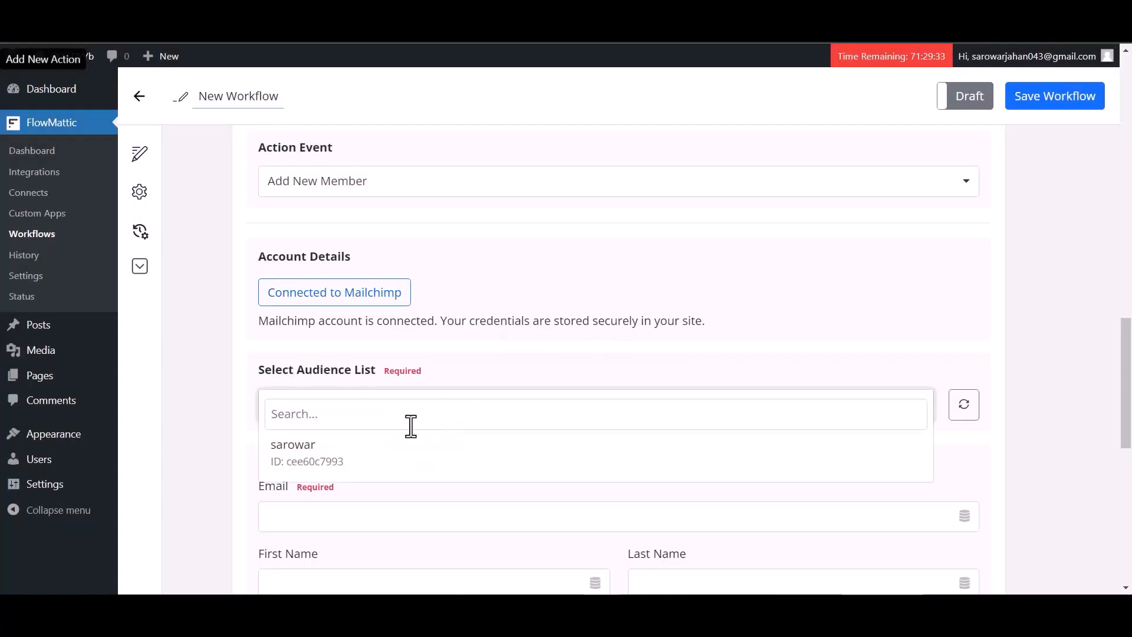
{"action": "left_click", "coordinate": [353, 466]}
{"action": "scroll", "coordinate": [419, 407], "scroll_direction": "down", "scroll_amount": 2}
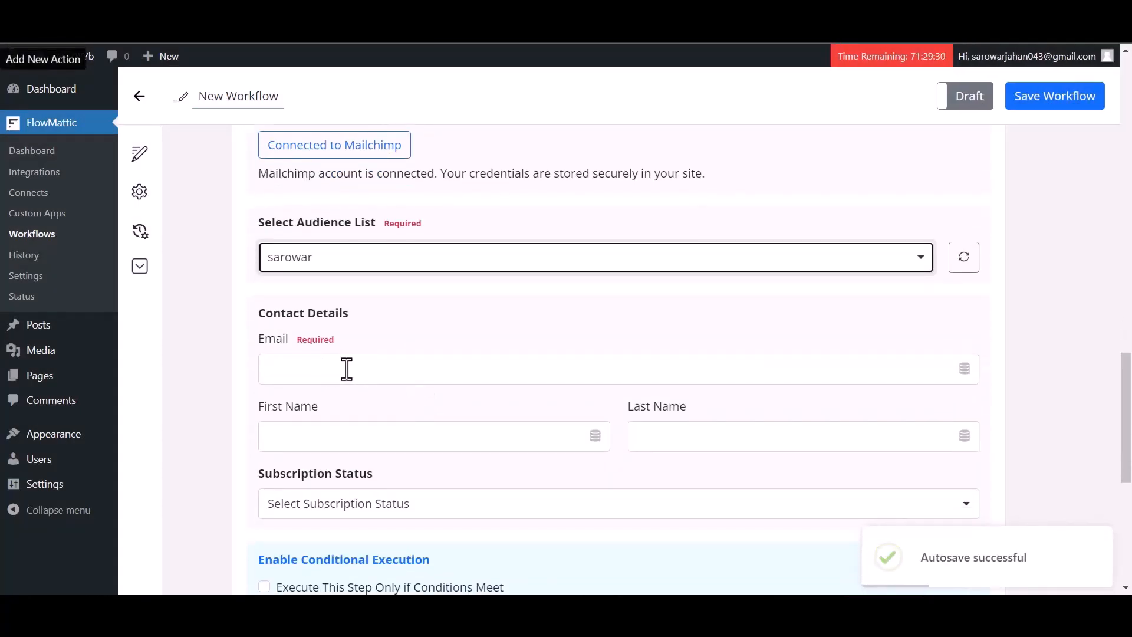
{"action": "left_click", "coordinate": [403, 370]}
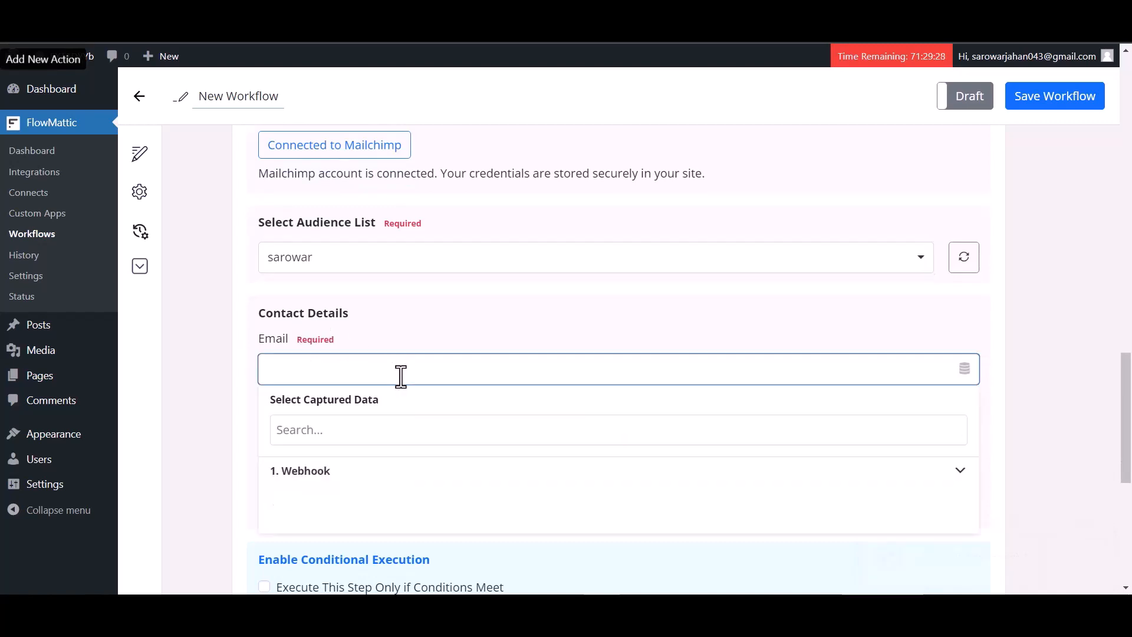
{"action": "left_click", "coordinate": [312, 472]}
{"action": "scroll", "coordinate": [374, 480], "scroll_direction": "down", "scroll_amount": 3}
{"action": "left_click", "coordinate": [339, 351]}
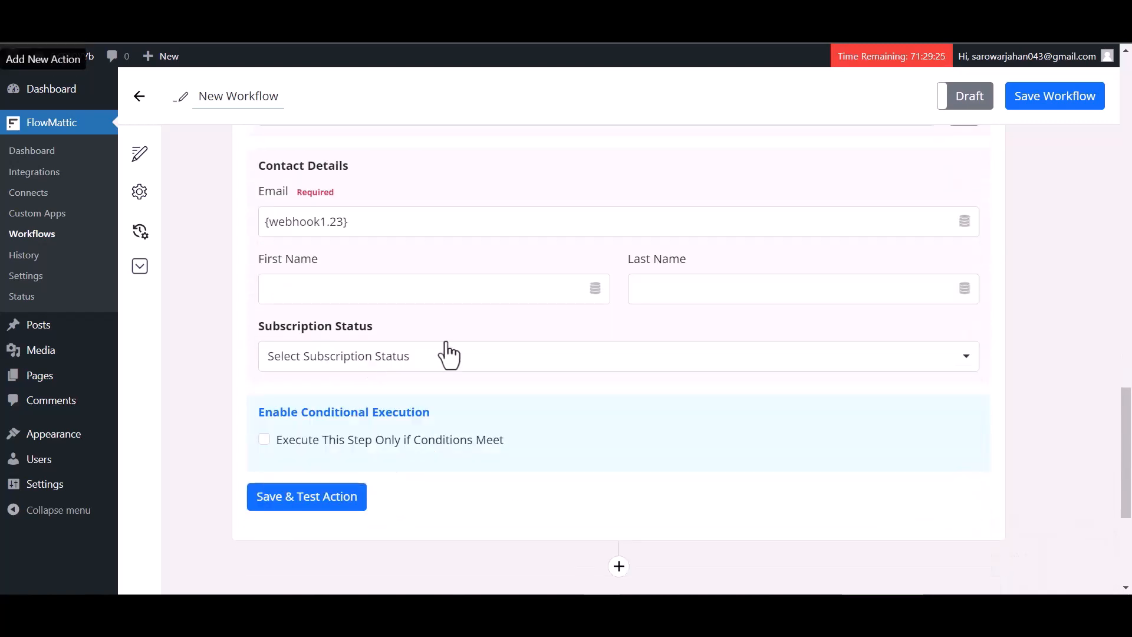
Map First Name to webhook field 29 and Last Name to field 30
{"action": "left_click", "coordinate": [417, 295]}
{"action": "left_click", "coordinate": [370, 389]}
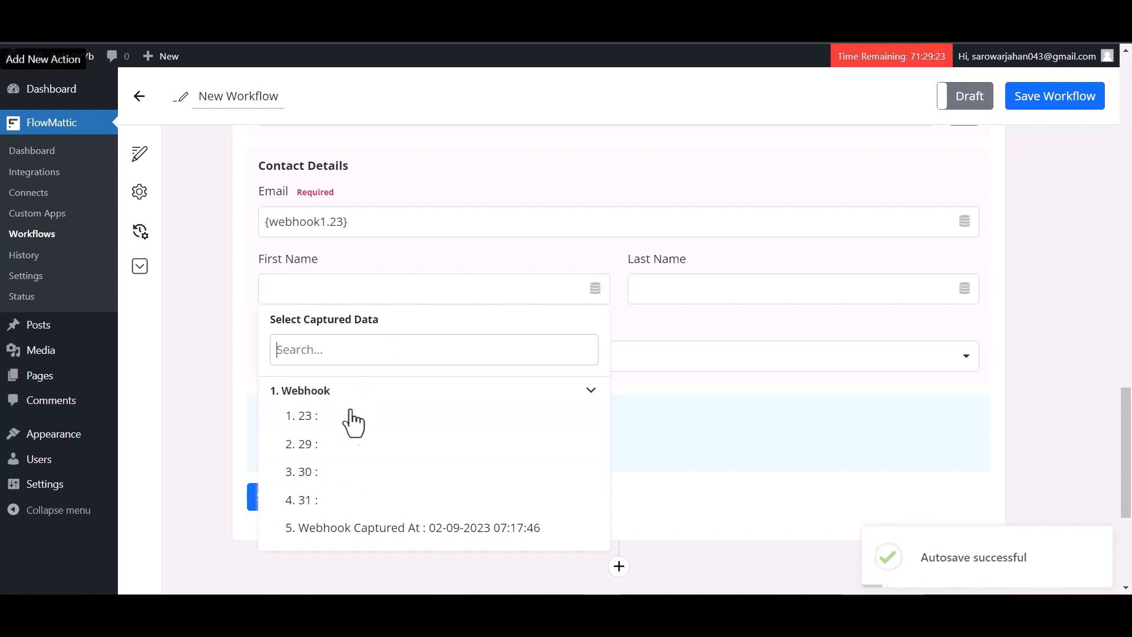
{"action": "left_click", "coordinate": [325, 454]}
{"action": "left_click", "coordinate": [678, 284]}
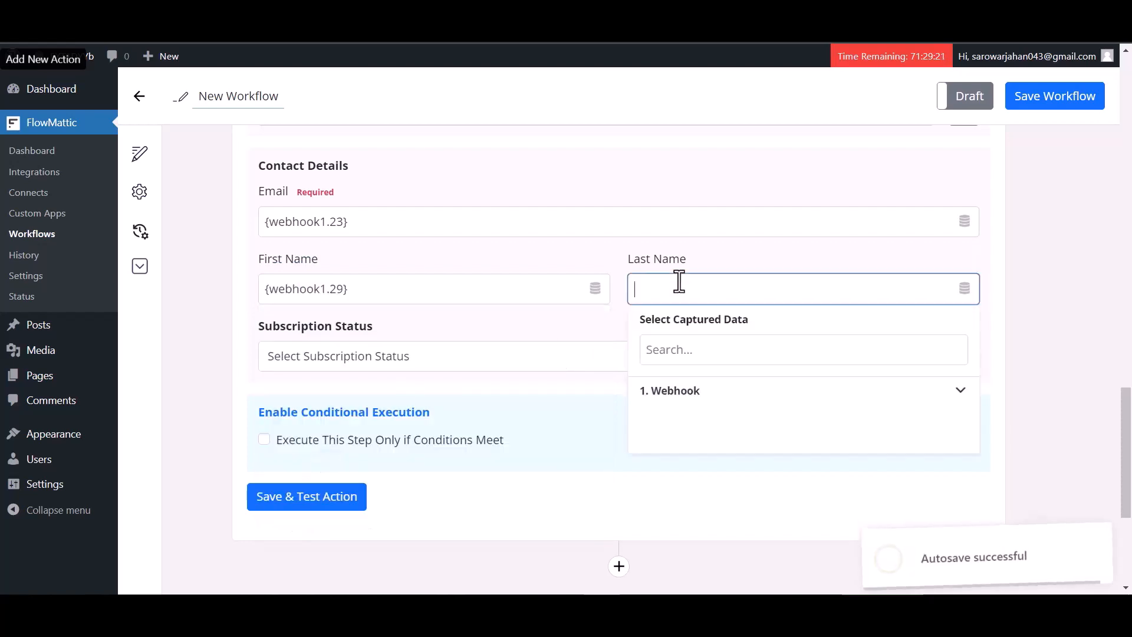
{"action": "left_click", "coordinate": [693, 394]}
{"action": "left_click", "coordinate": [678, 472]}
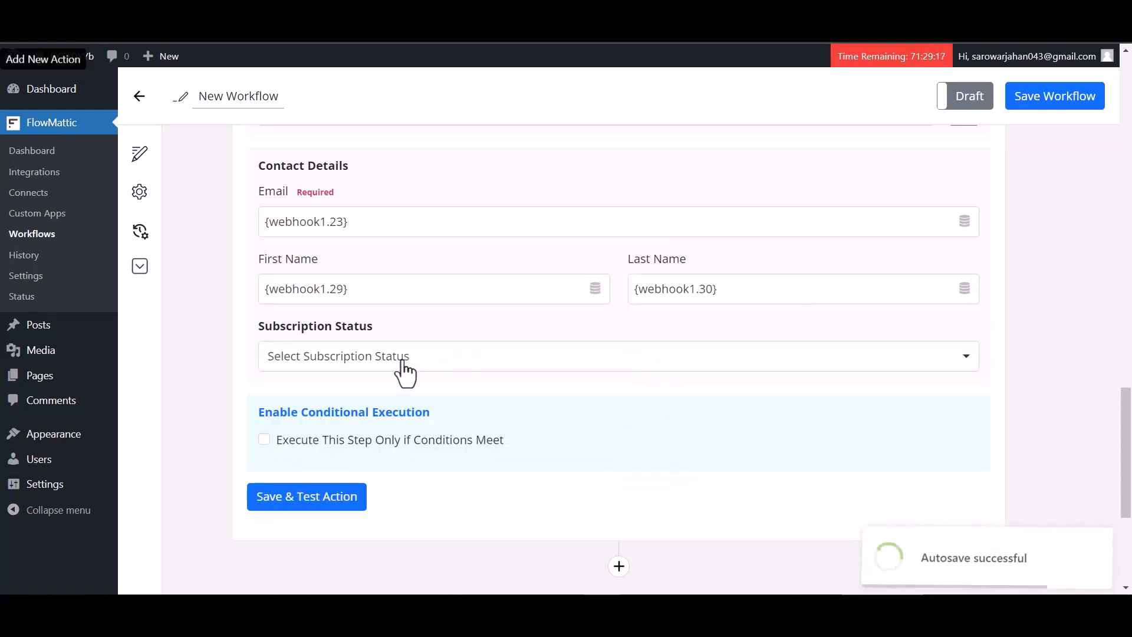
Set the subscription status to Subscribed, then save and test the Mailchimp action
{"action": "left_click", "coordinate": [353, 357]}
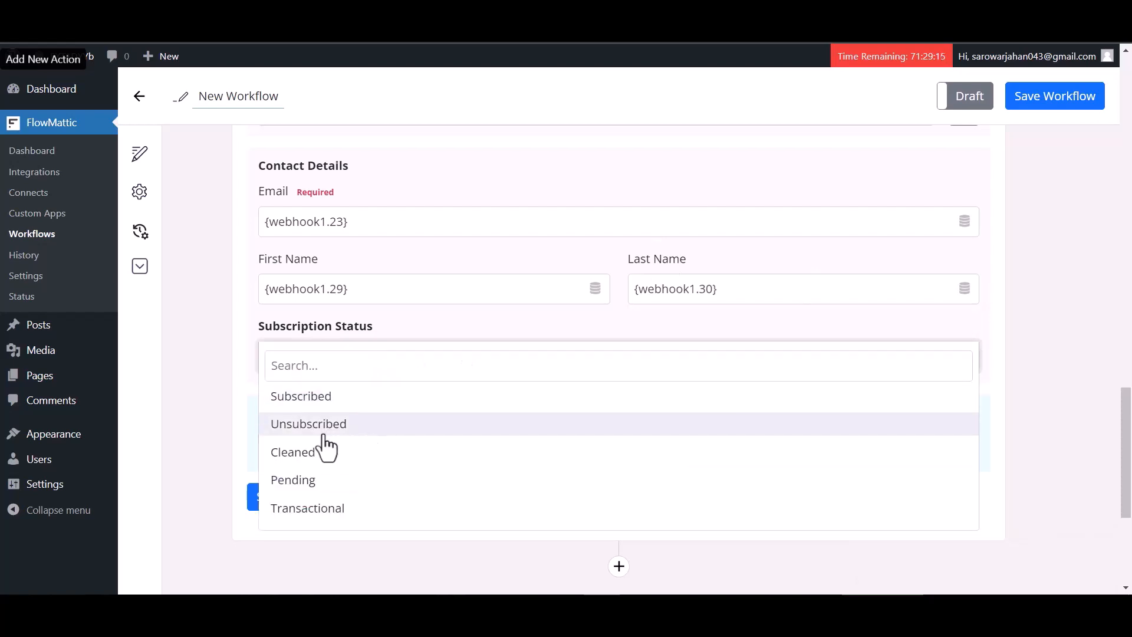
{"action": "left_click", "coordinate": [321, 399]}
{"action": "scroll", "coordinate": [530, 389], "scroll_direction": "down", "scroll_amount": 3}
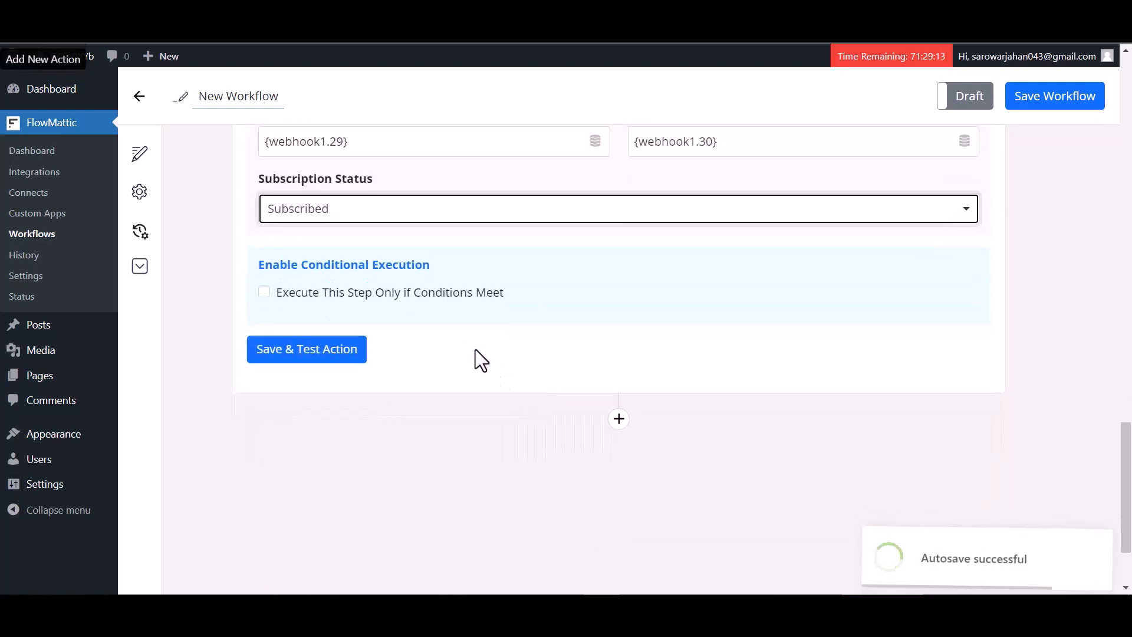
{"action": "left_click", "coordinate": [328, 360]}
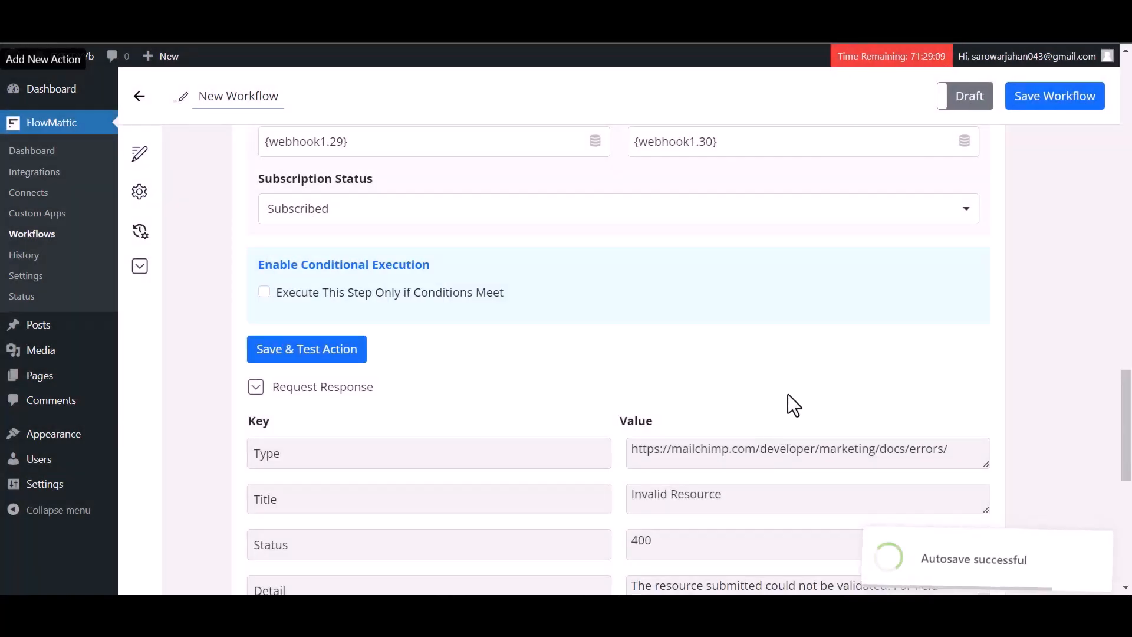
Save the FlowMattic workflow and switch it from Draft to Live
{"action": "scroll", "coordinate": [788, 394], "scroll_direction": "down", "scroll_amount": 3}
{"action": "scroll", "coordinate": [728, 339], "scroll_direction": "up", "scroll_amount": 15}
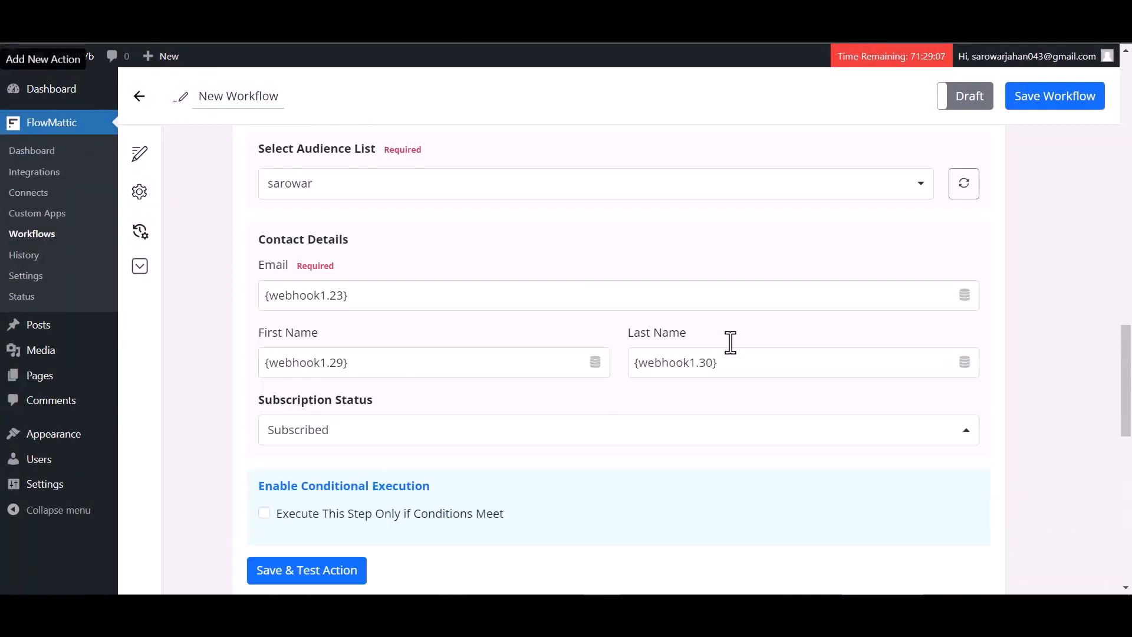
{"action": "scroll", "coordinate": [731, 354], "scroll_direction": "up", "scroll_amount": 6}
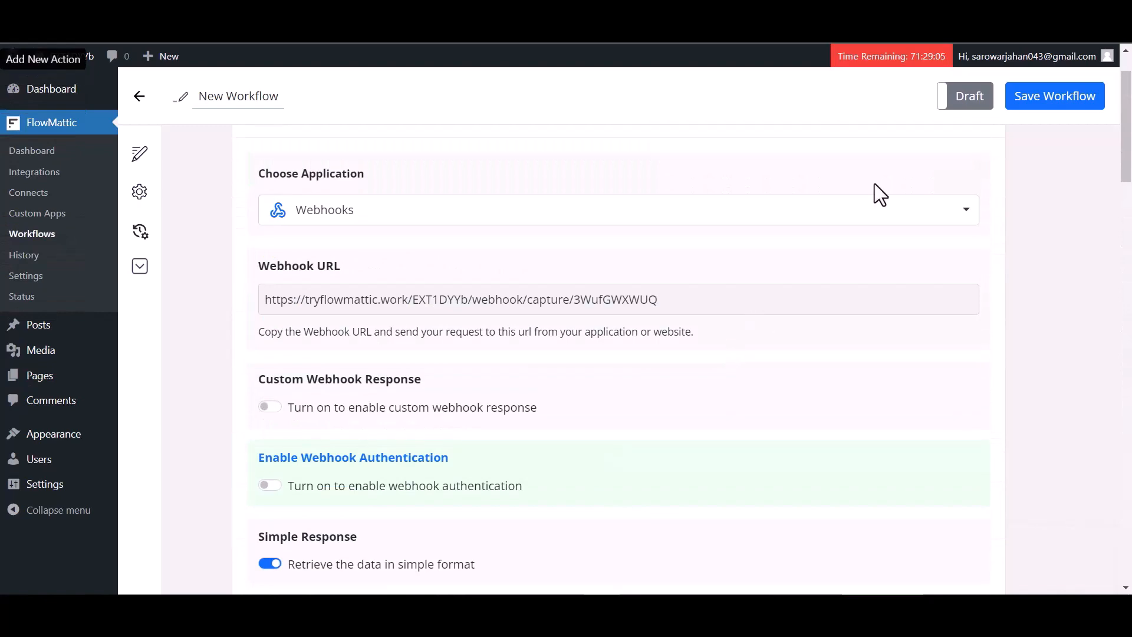
{"action": "left_click", "coordinate": [1039, 112]}
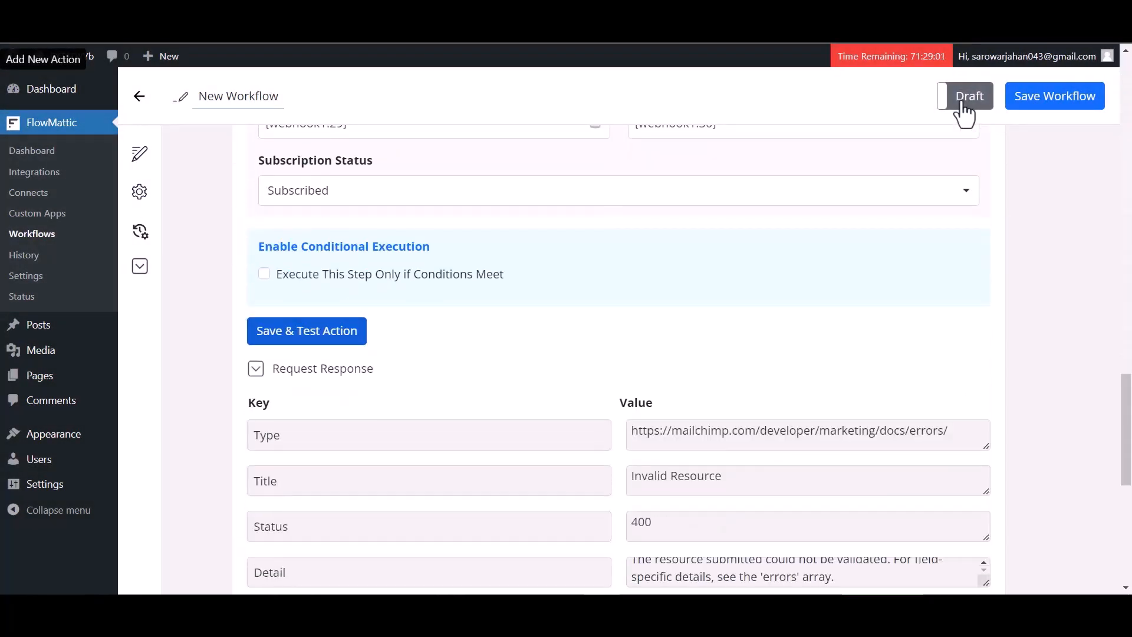
{"action": "left_click", "coordinate": [965, 97]}
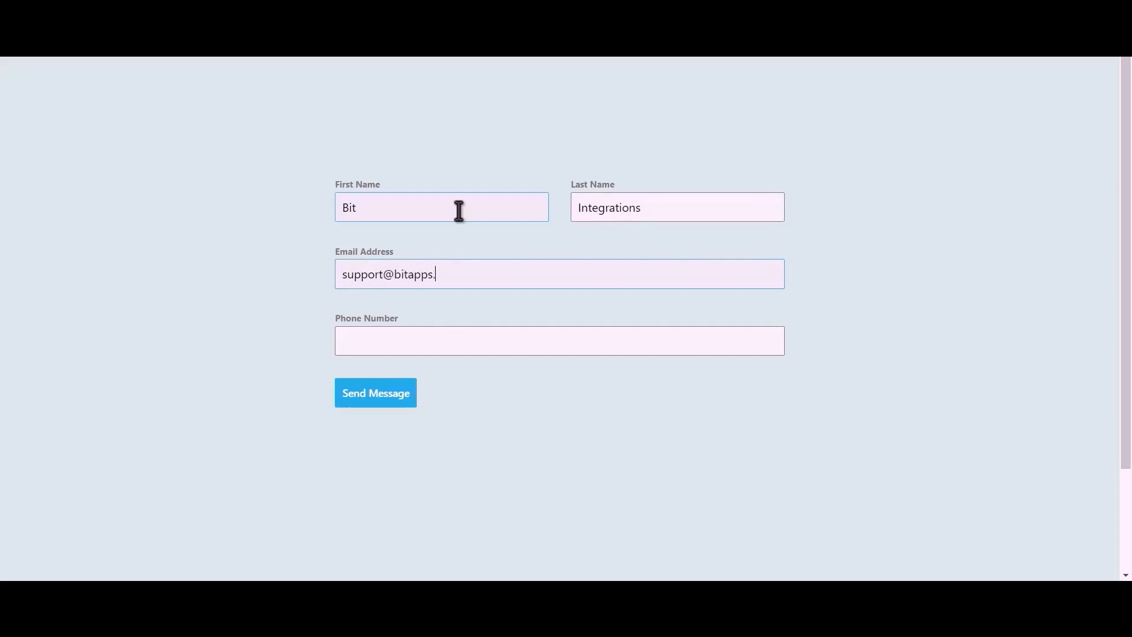
Complete the test contact's e-mail address and phone number, then submit the opt-in form
{"action": "type", "text": ".pro"}
{"action": "type", "text": "444555"}
{"action": "type", "text": "666"}
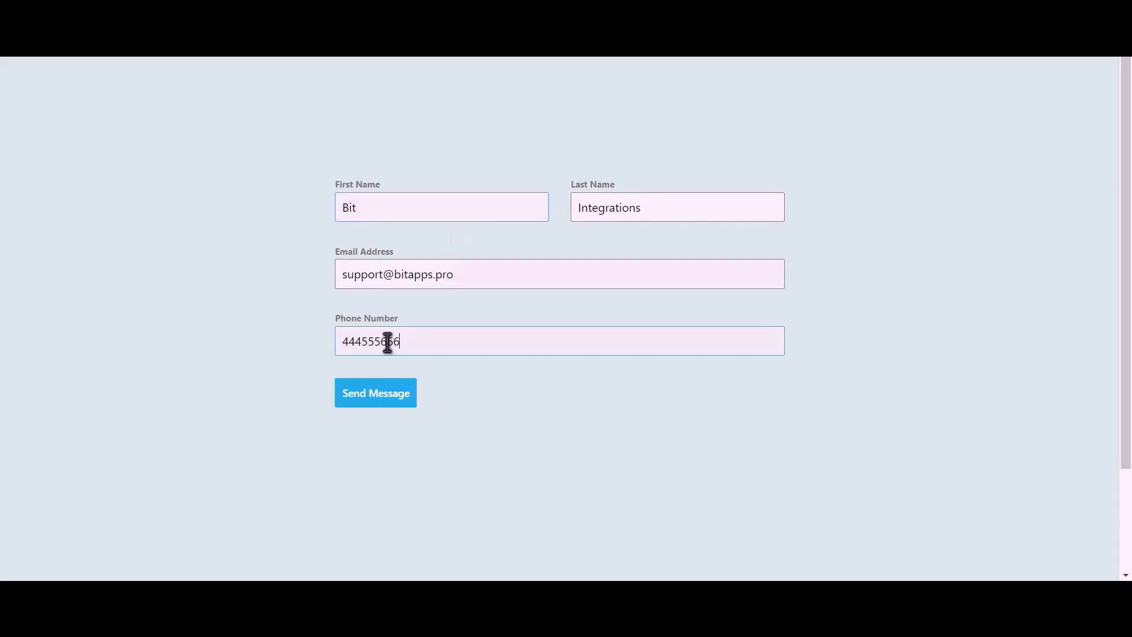
{"action": "left_click", "coordinate": [387, 401]}
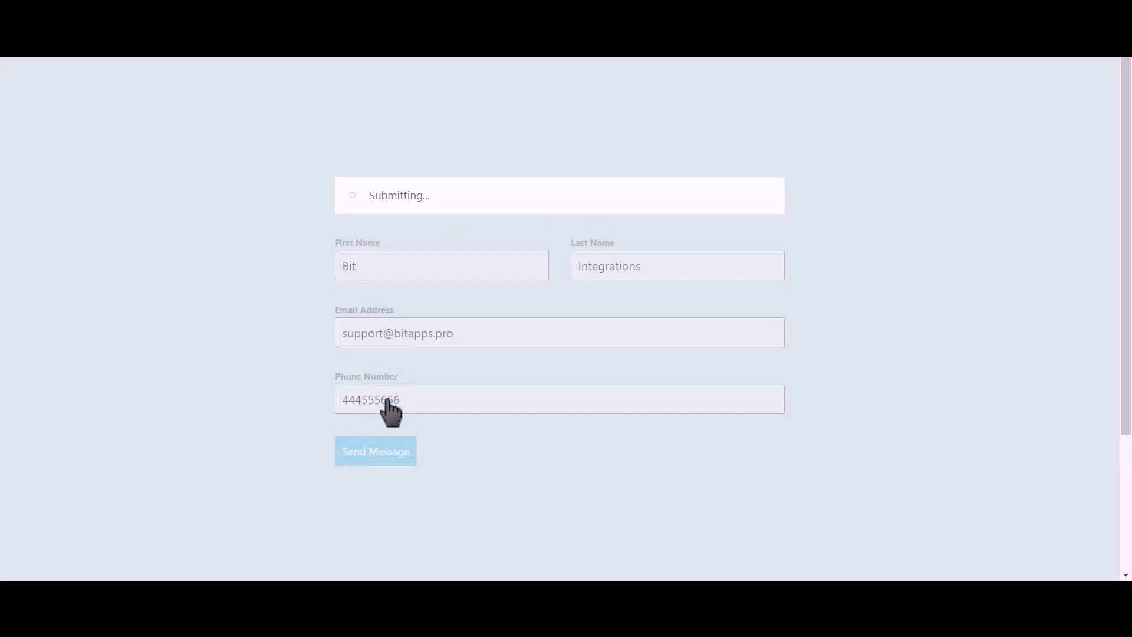